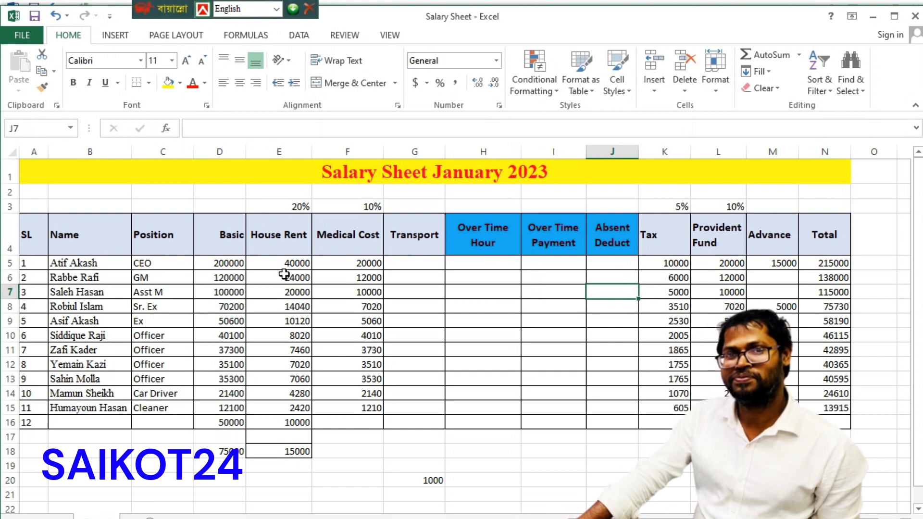
# - Change the rate label above the House Rent column to "20% - 40%"
pyautogui.doubleClick(293, 209)
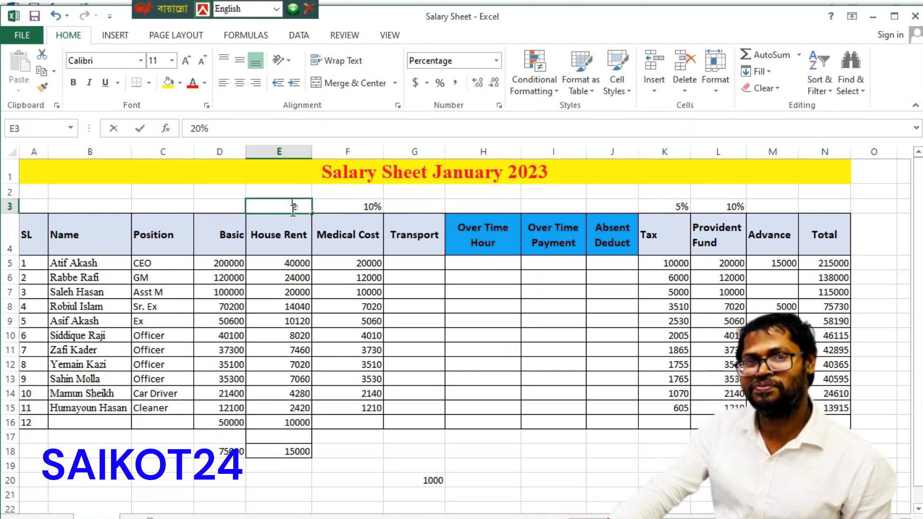
pyautogui.write('- 40%')
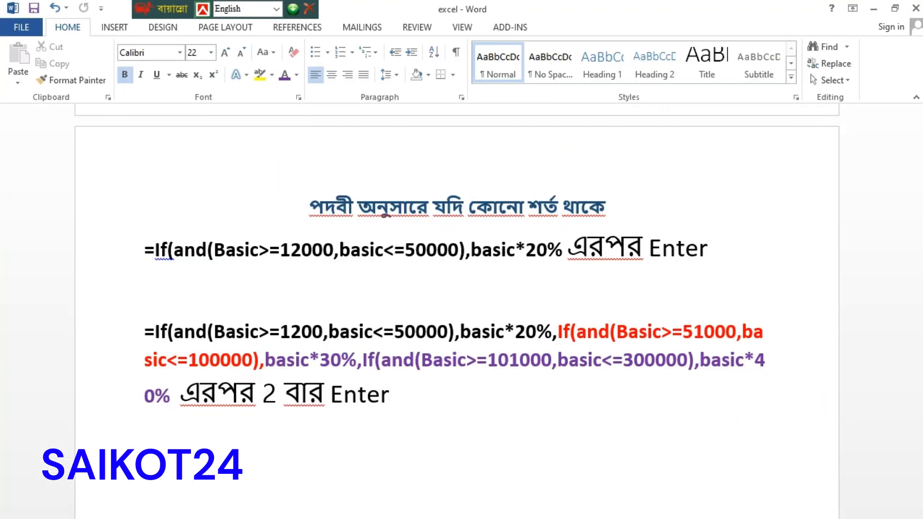
# - Return to the Excel salary sheet and begin the first employee's House Rent formula in E5 with =if(and(
pyautogui.click(585, 505)
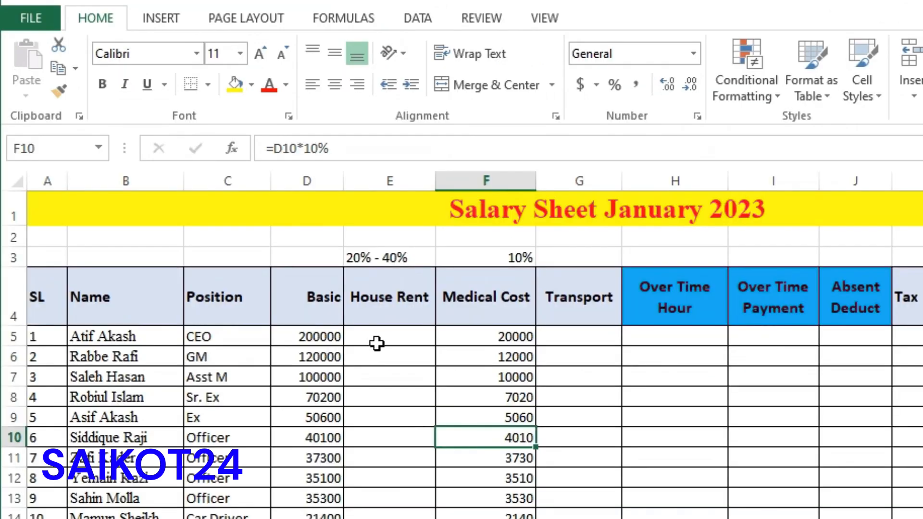
pyautogui.click(379, 340)
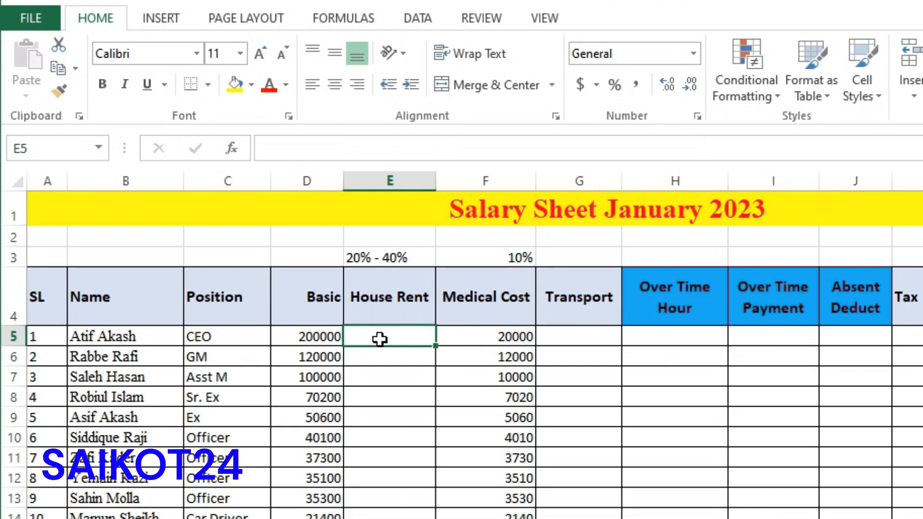
pyautogui.write('=')
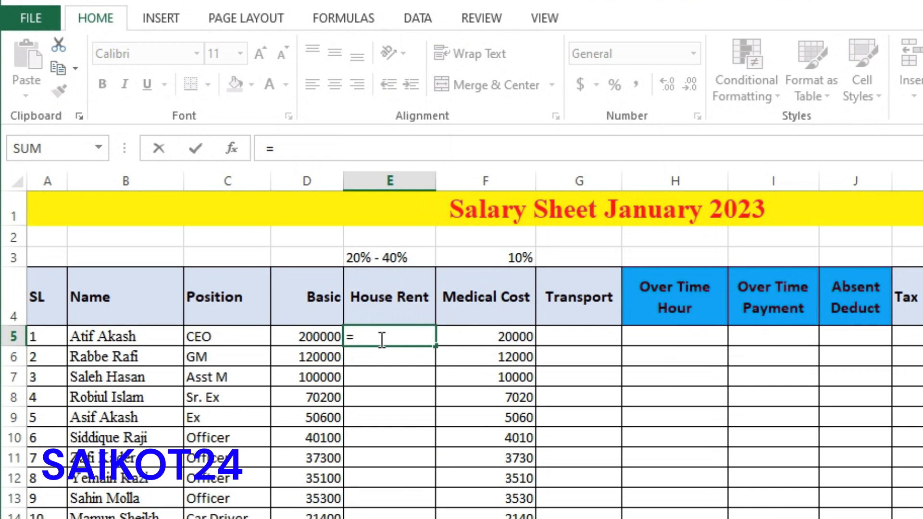
pyautogui.write('if')
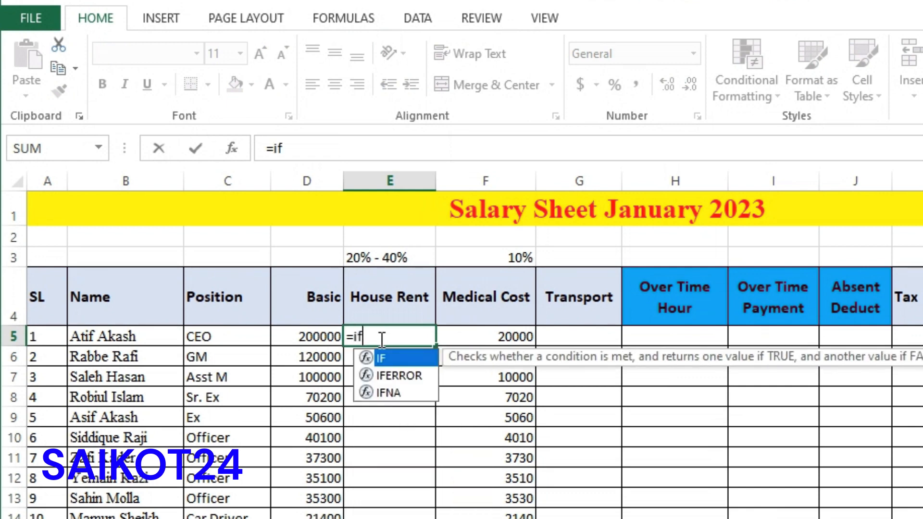
pyautogui.write('(')
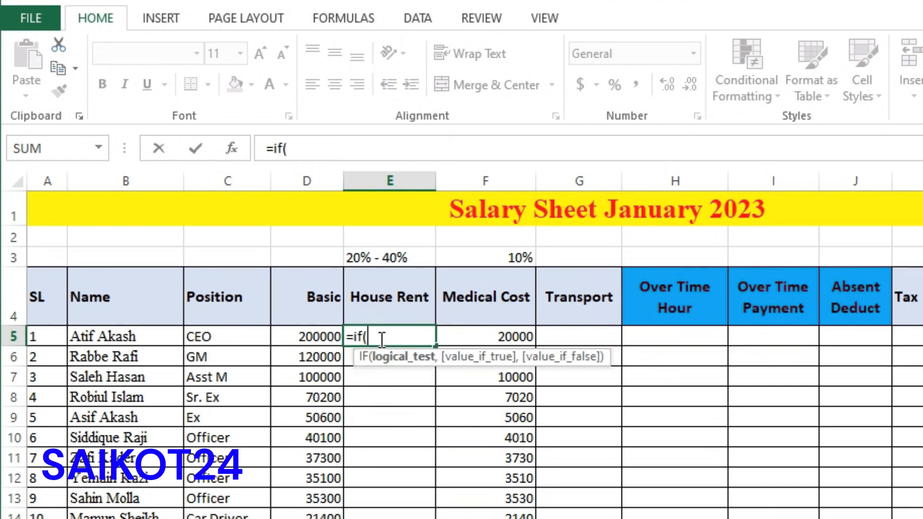
pyautogui.write('and')
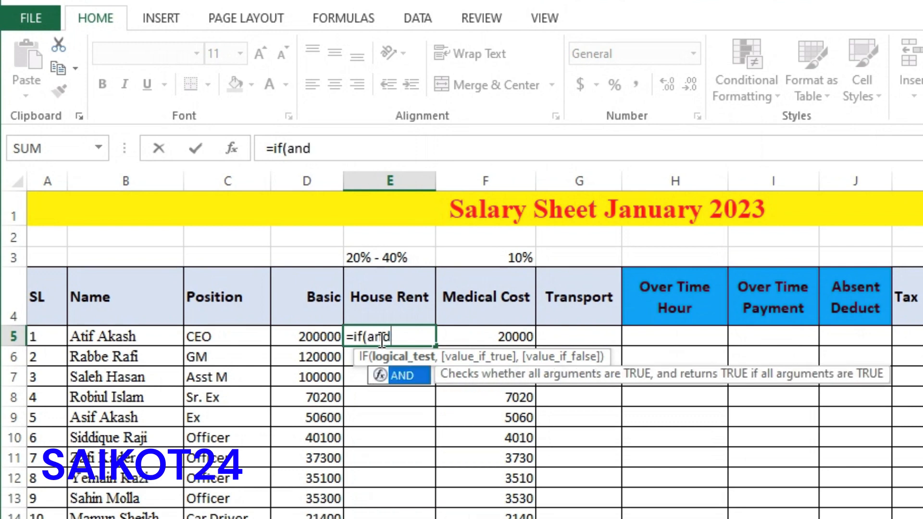
pyautogui.write('(')
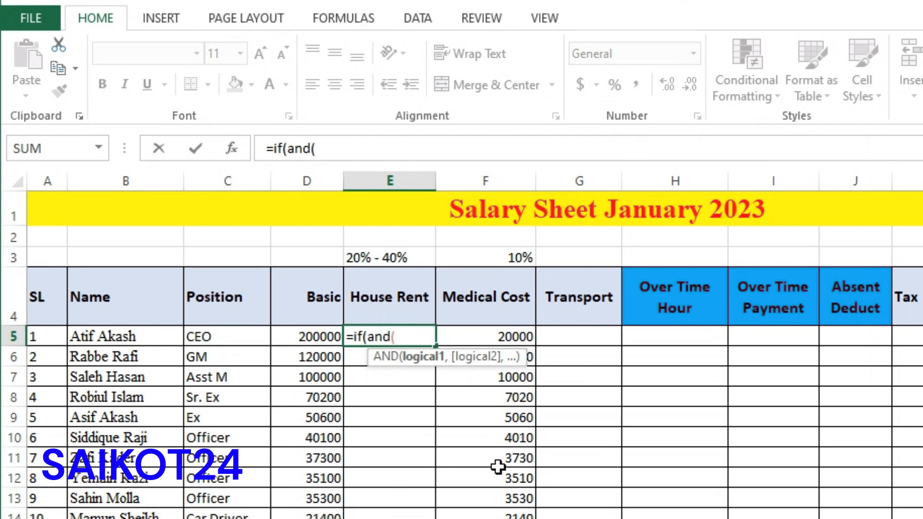
# - Add the lower salary condition D5>=12000 to the AND test and start the upper condition with D5<=
pyautogui.click(303, 337)
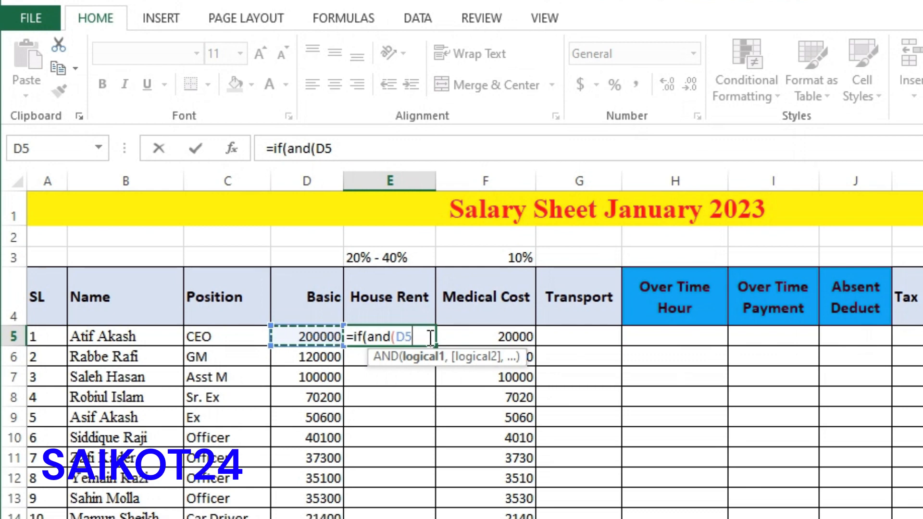
pyautogui.write('>=')
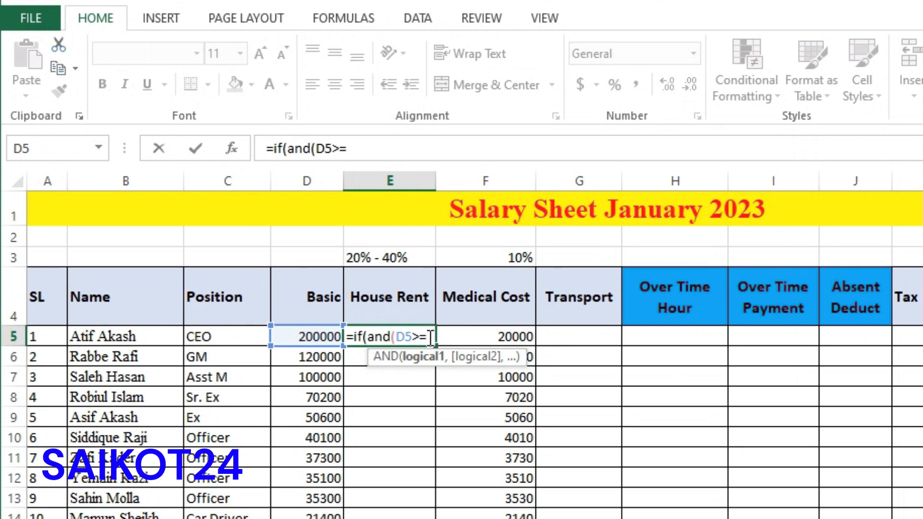
pyautogui.write('12000')
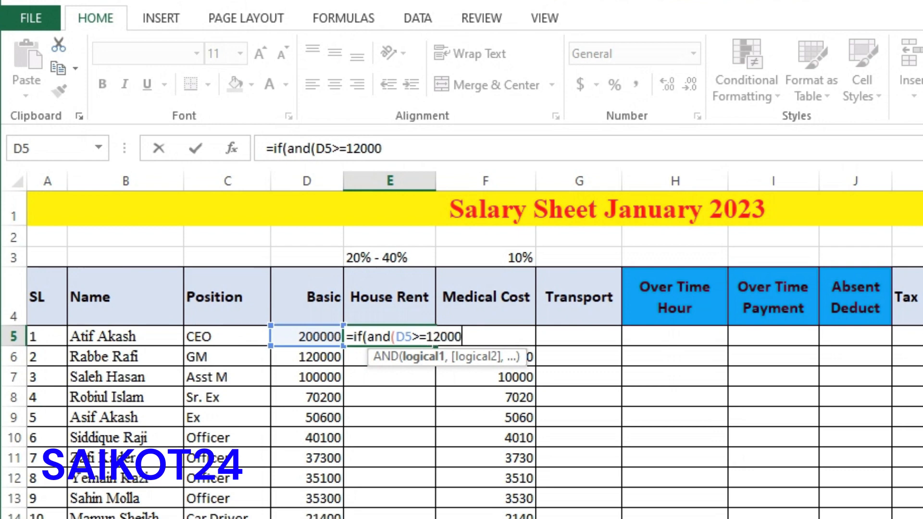
pyautogui.write(',')
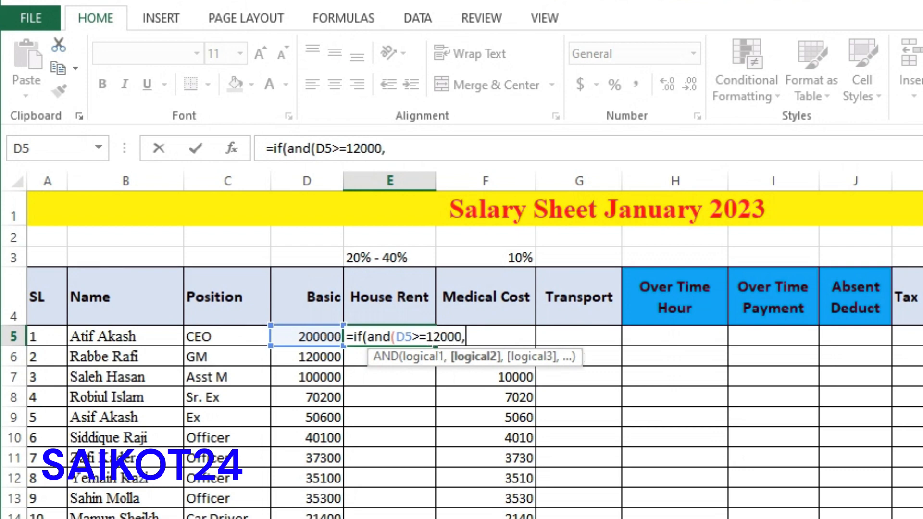
pyautogui.click(309, 335)
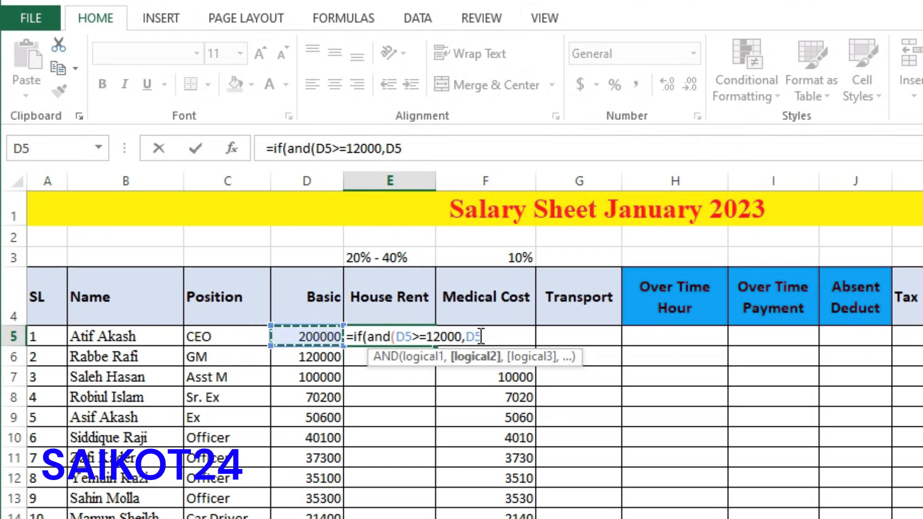
pyautogui.write('<=')
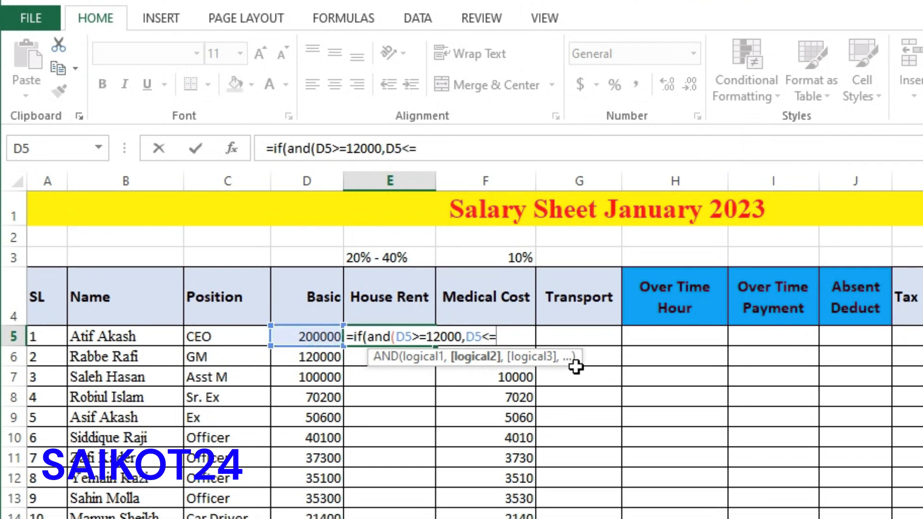
pyautogui.write('100')
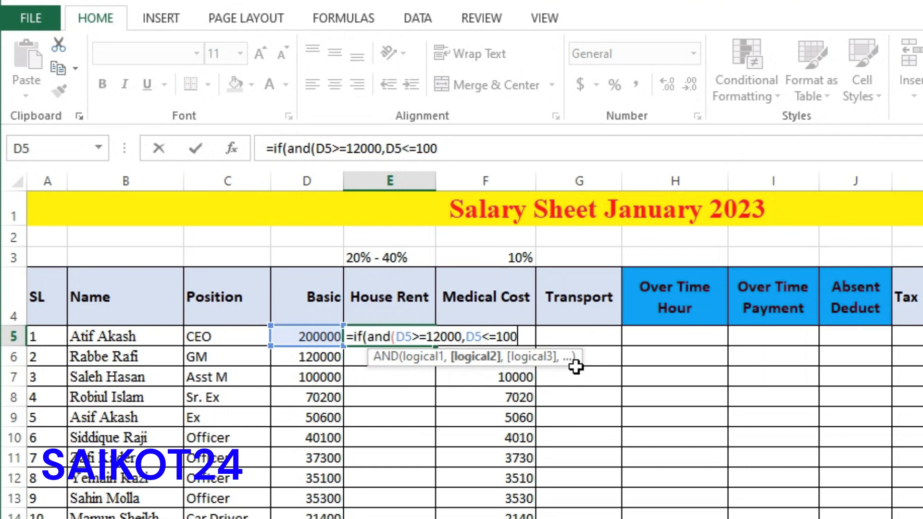
pyautogui.press('BackSpace')
pyautogui.press('BackSpace')
pyautogui.press('BackSpace')
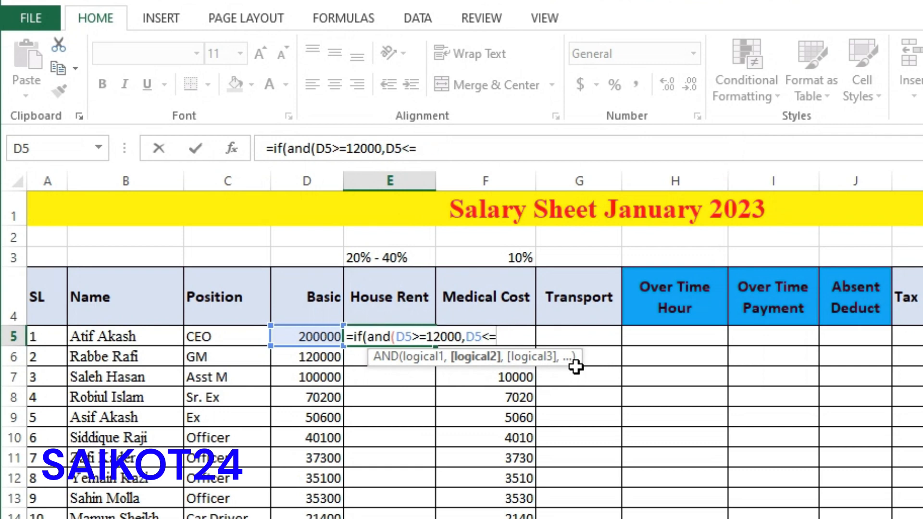
# - Complete the AND test with an upper limit of 50000 and enter D5*20% as the value if true
pyautogui.write('500')
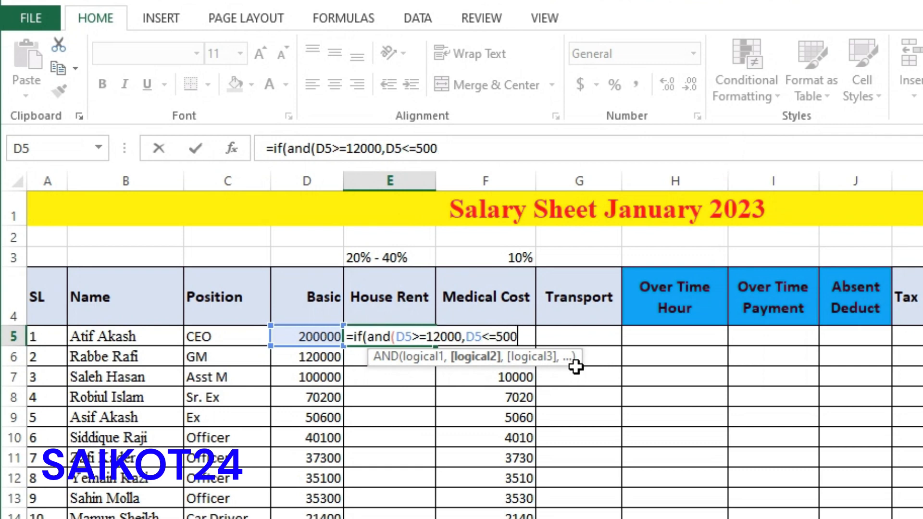
pyautogui.write('00')
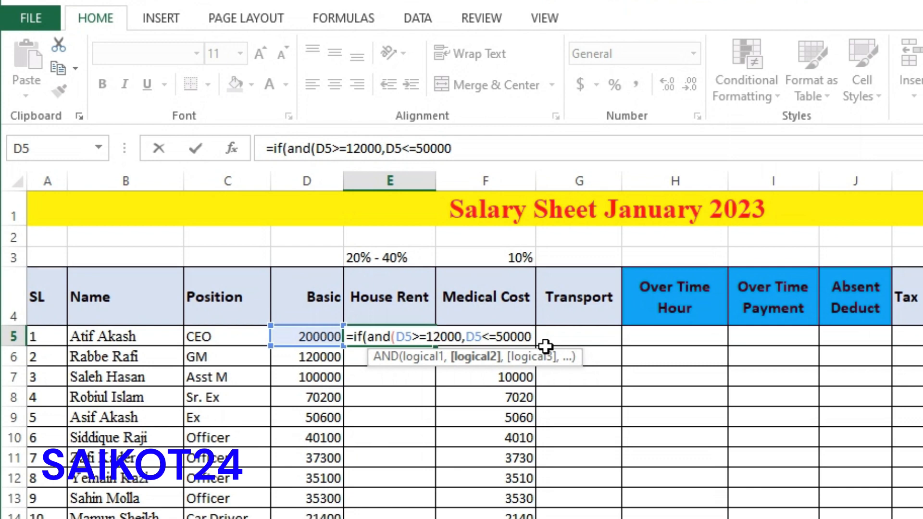
pyautogui.write(')')
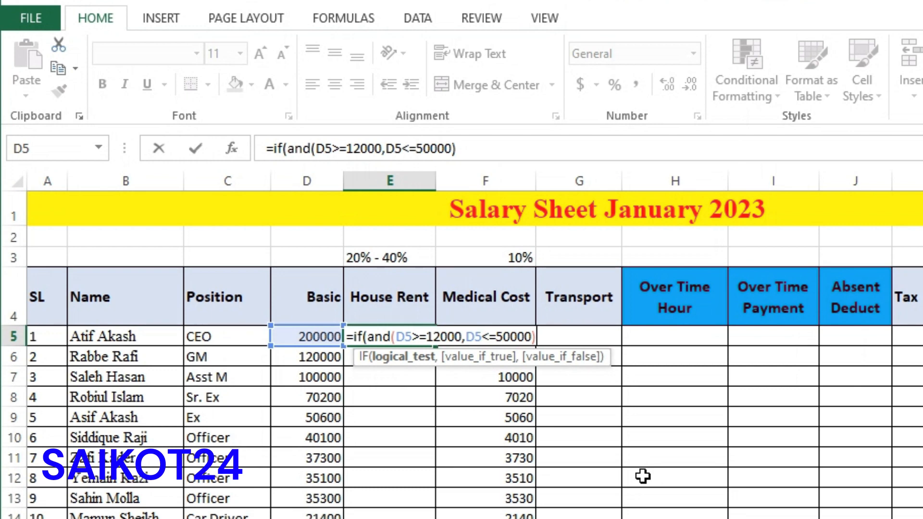
pyautogui.write(',')
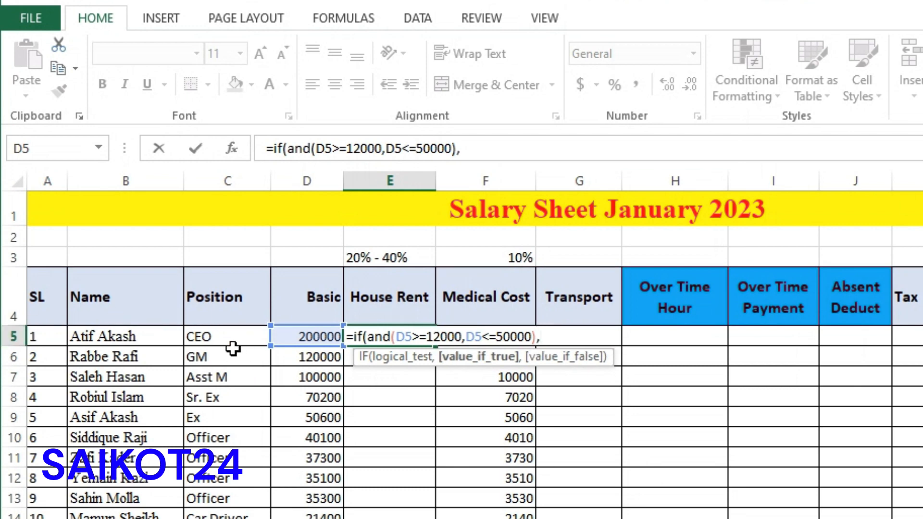
pyautogui.click(331, 338)
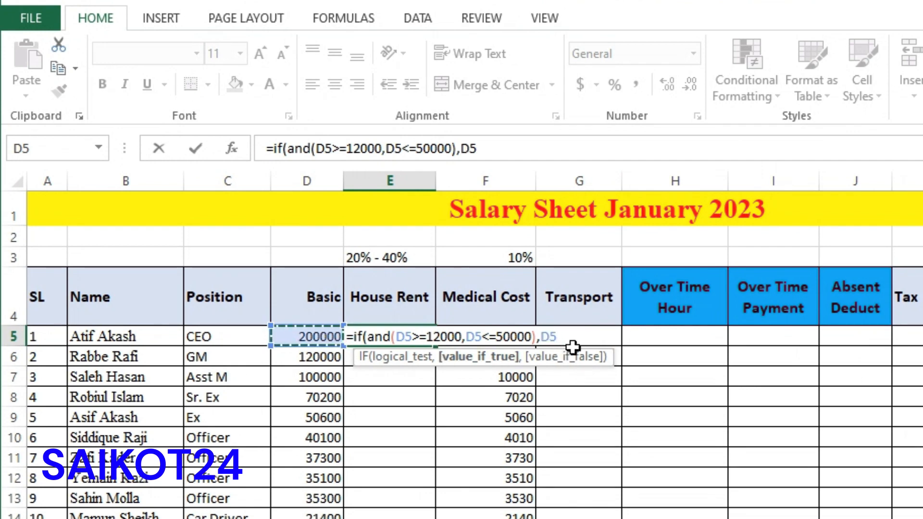
pyautogui.write('*')
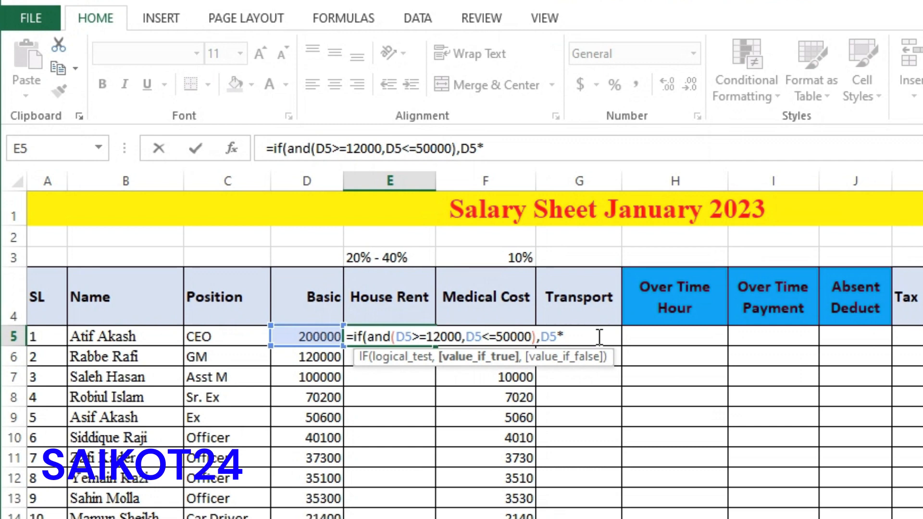
pyautogui.write('20')
pyautogui.write('%')
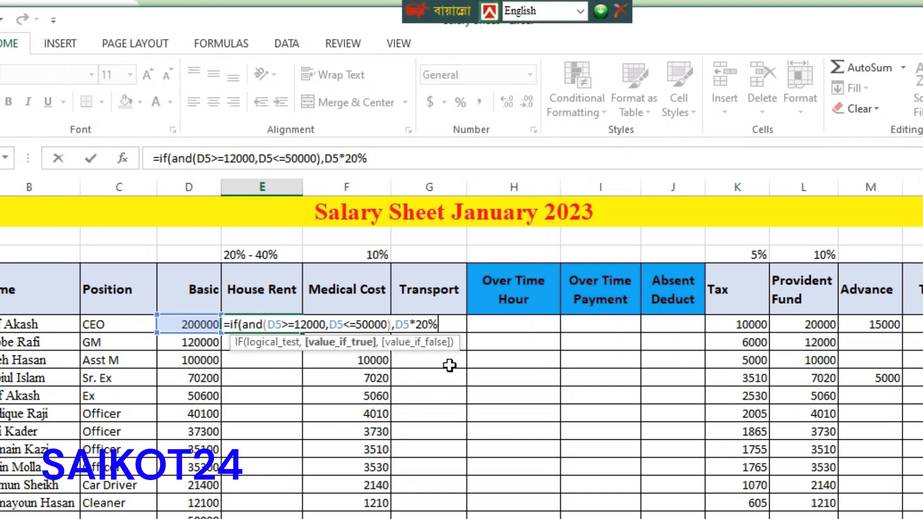
# - Add a comma to the E5 formula and append a copy of the whole IF expression, without the equals sign, as the value if false
pyautogui.click(382, 158)
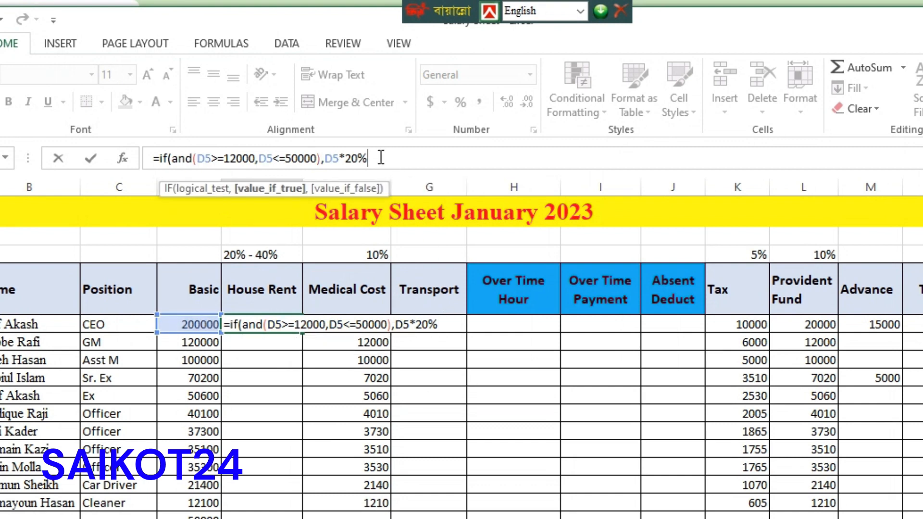
pyautogui.write(',')
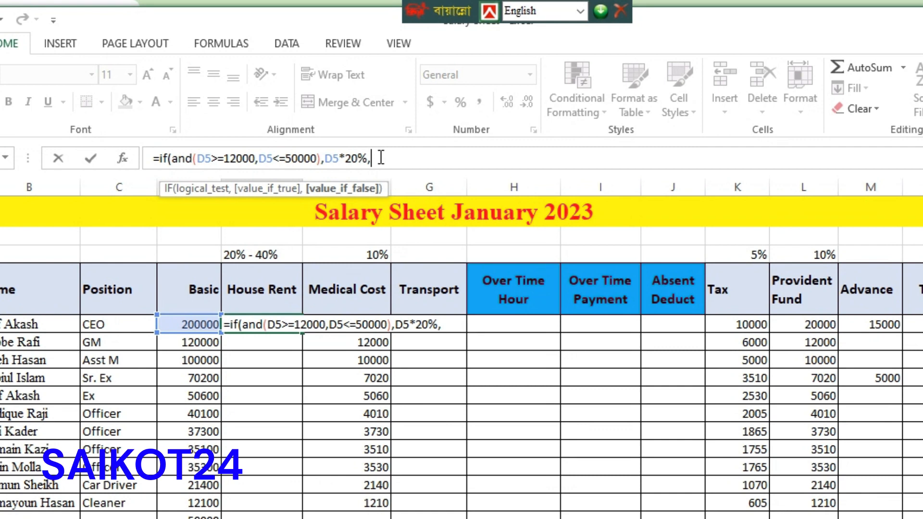
pyautogui.keyDown('shift'); pyautogui.click(163, 158); pyautogui.keyUp('shift')
pyautogui.hotkey('ctrl', 'c')
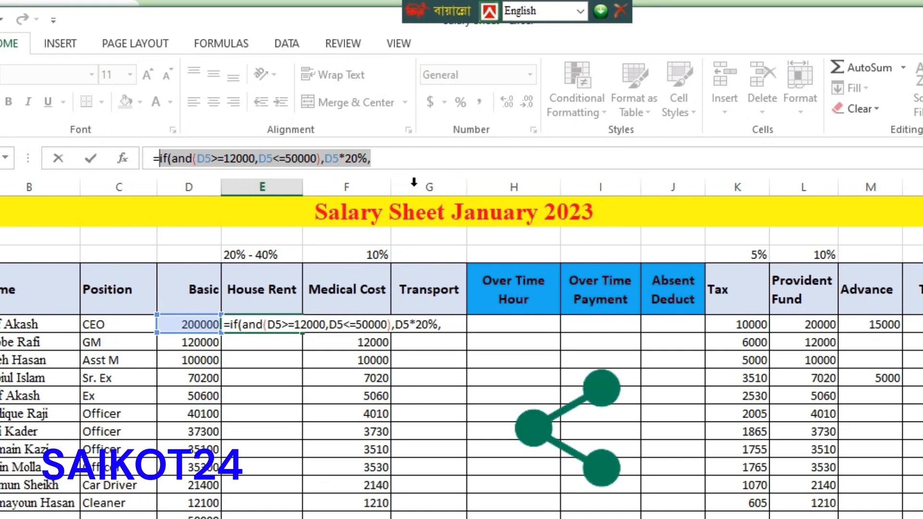
pyautogui.click(401, 159)
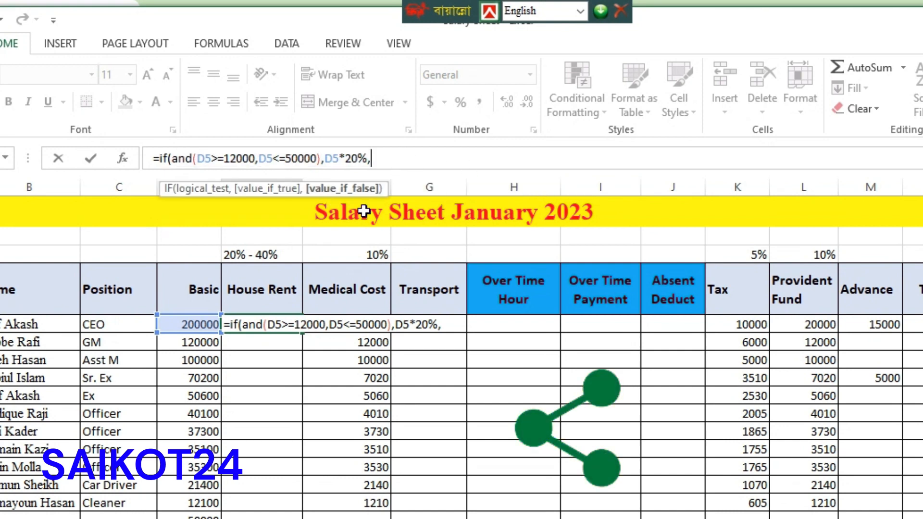
pyautogui.hotkey('ctrl', 'v')
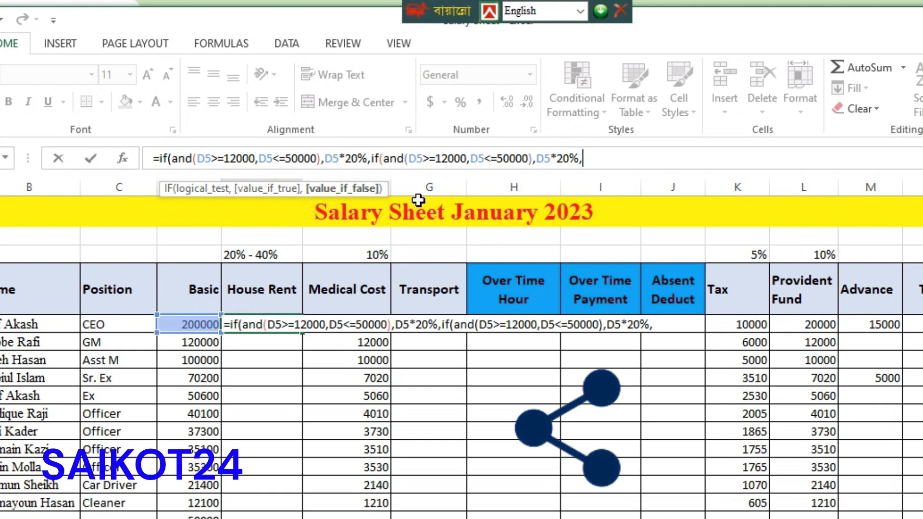
# - Set the limits in the second IF condition to D5>=51000 and D5<=100000
pyautogui.click(448, 158)
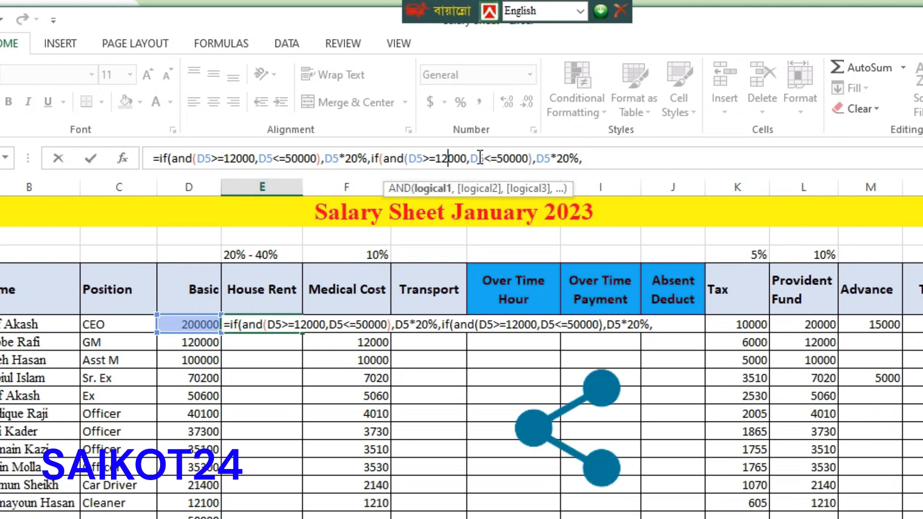
pyautogui.press('BackSpace')
pyautogui.press('Left')
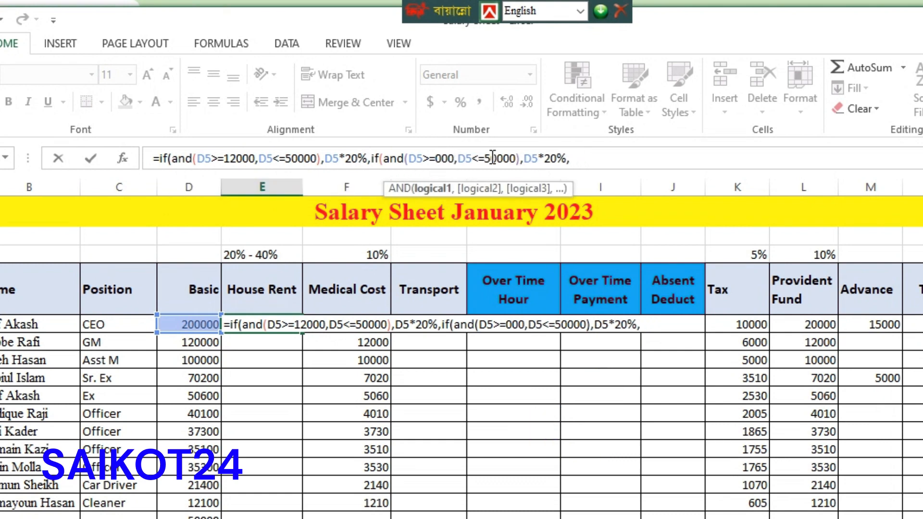
pyautogui.write('51')
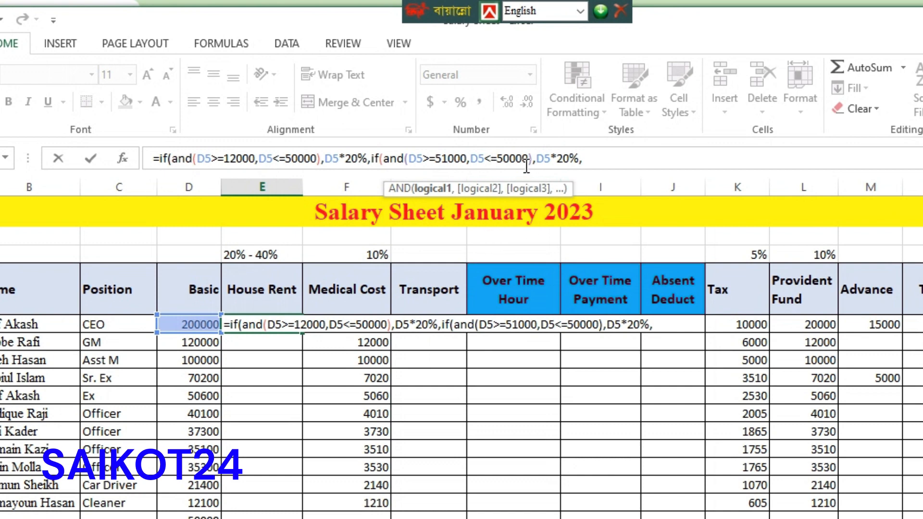
pyautogui.click(506, 159)
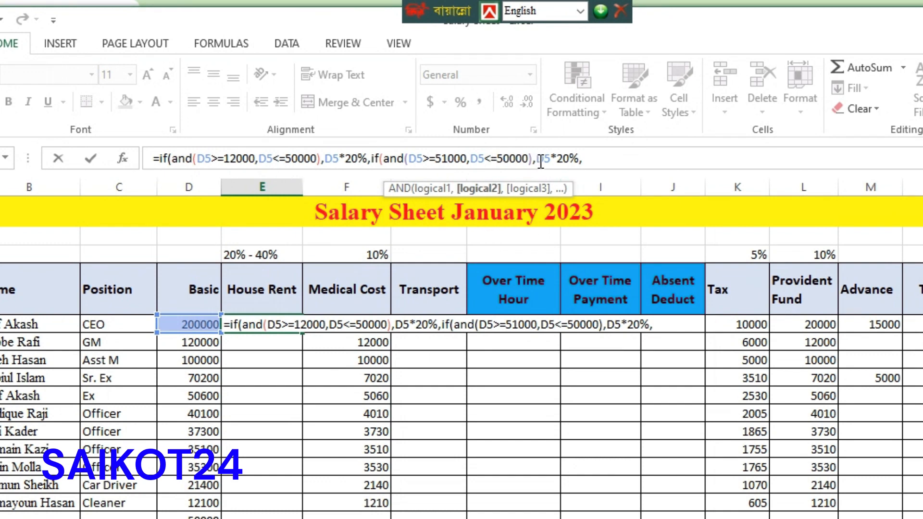
pyautogui.press('BackSpace')
pyautogui.write('10')
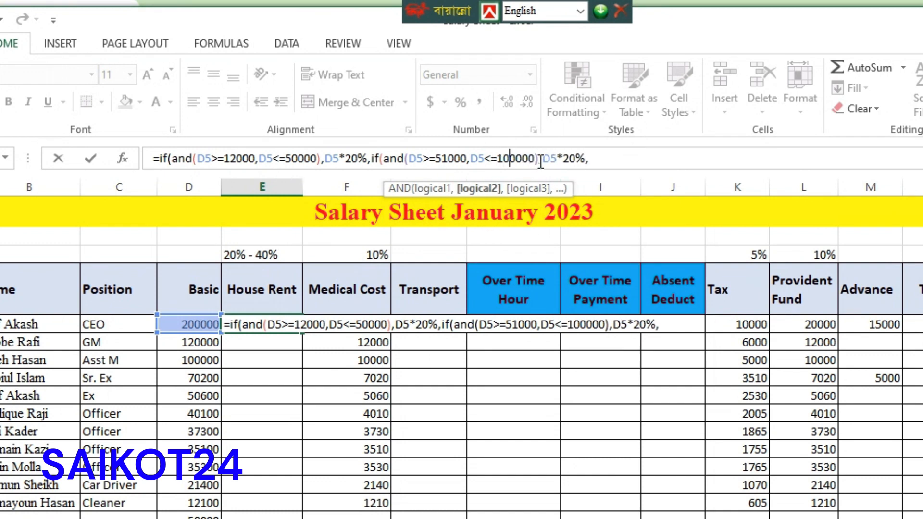
pyautogui.click(599, 159)
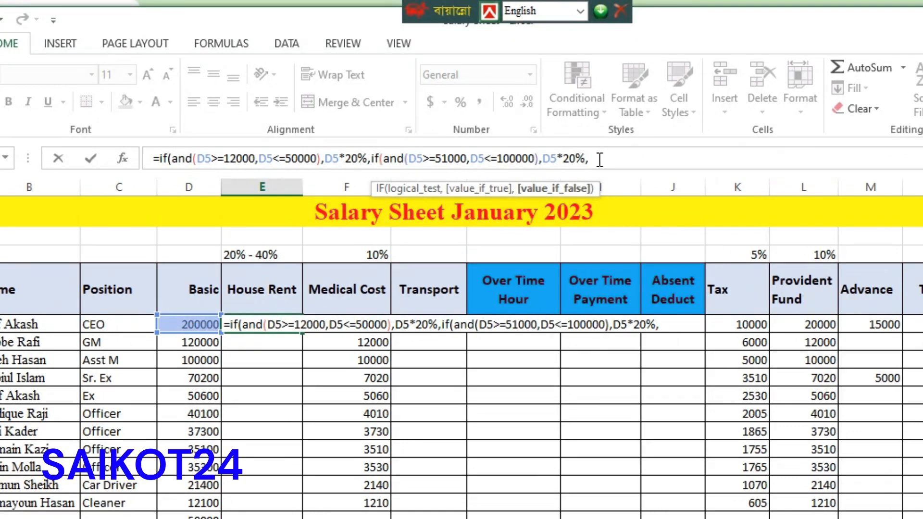
# - Append another copy of the IF expression as the second IF's value if false and set the second IF's rate to 30%
pyautogui.hotkey('ctrl', 'v')
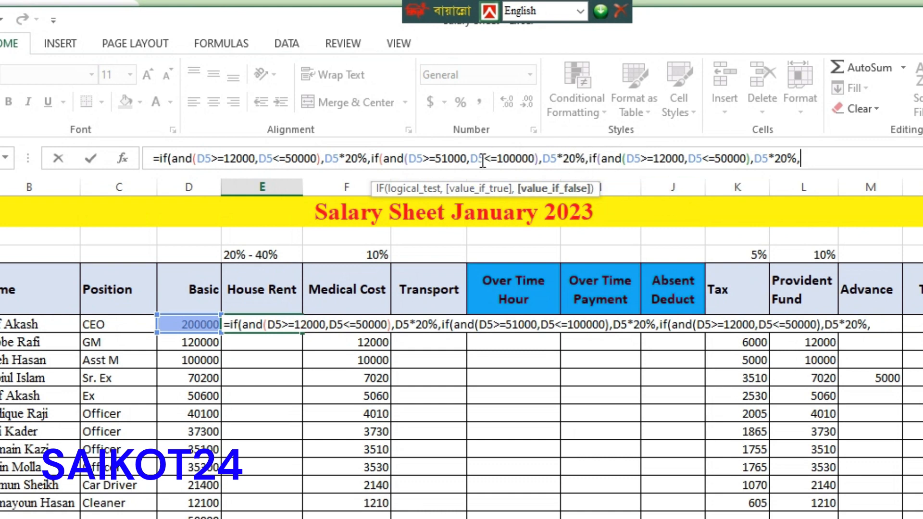
pyautogui.click(570, 160)
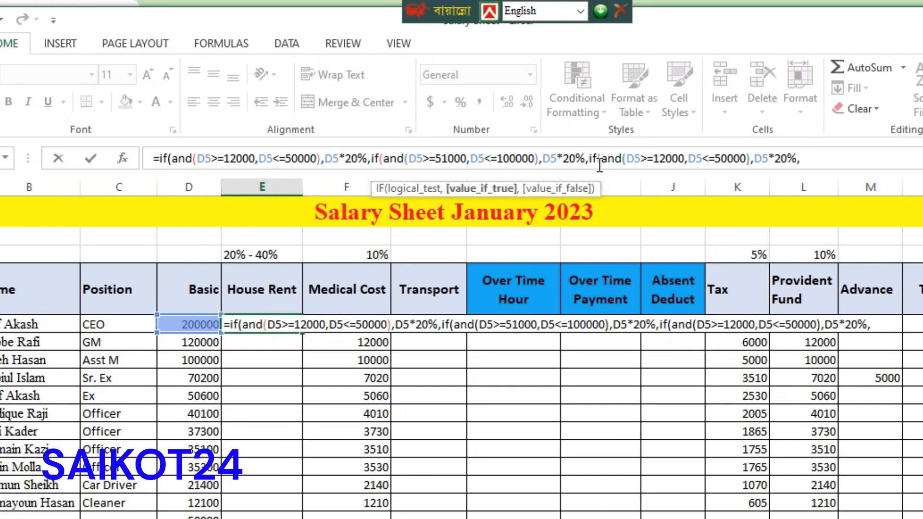
pyautogui.press('BackSpace')
pyautogui.write('3')
# - Set the limits in the third IF condition to D5>=101000 and D5<=300000
pyautogui.click(666, 159)
pyautogui.press('BackSpace')
pyautogui.press('BackSpace')
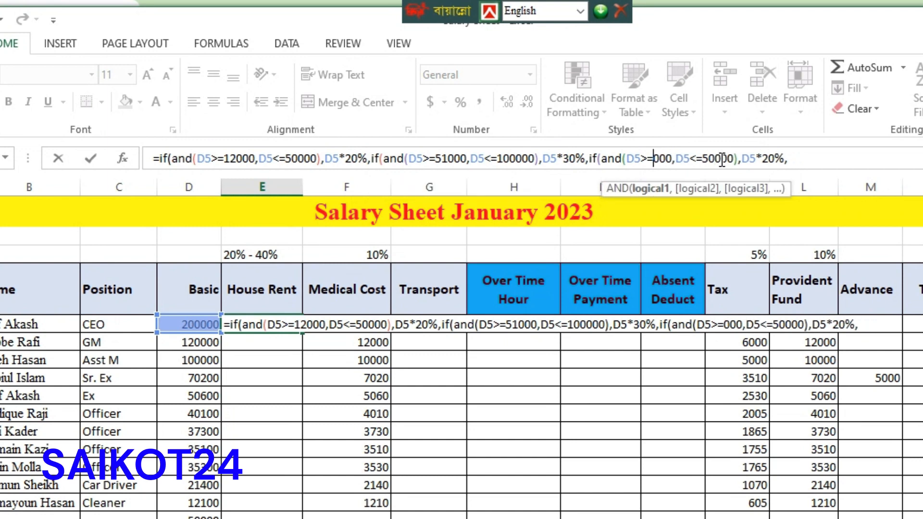
pyautogui.write('10')
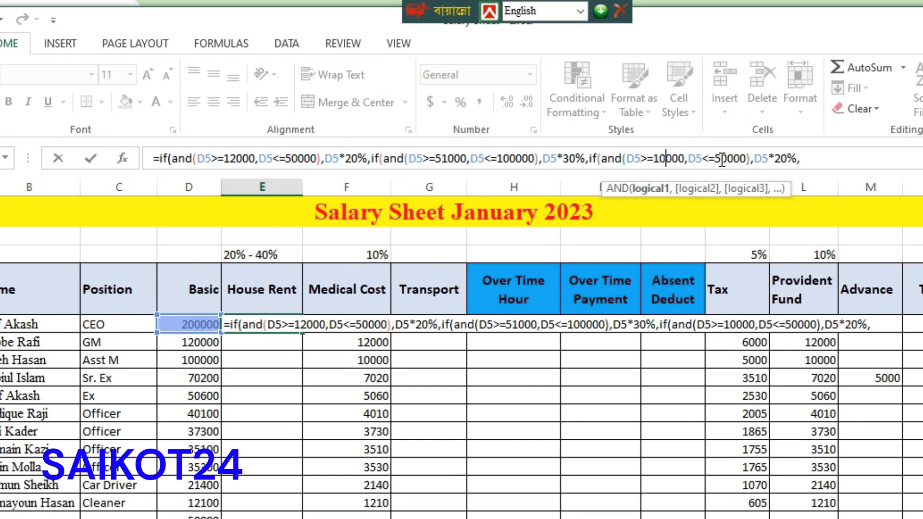
pyautogui.write('1')
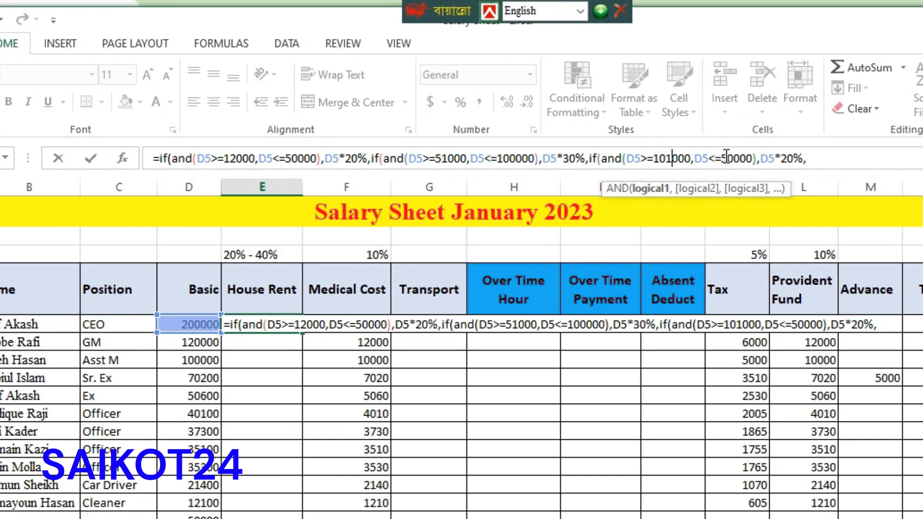
pyautogui.click(729, 158)
pyautogui.press('BackSpace')
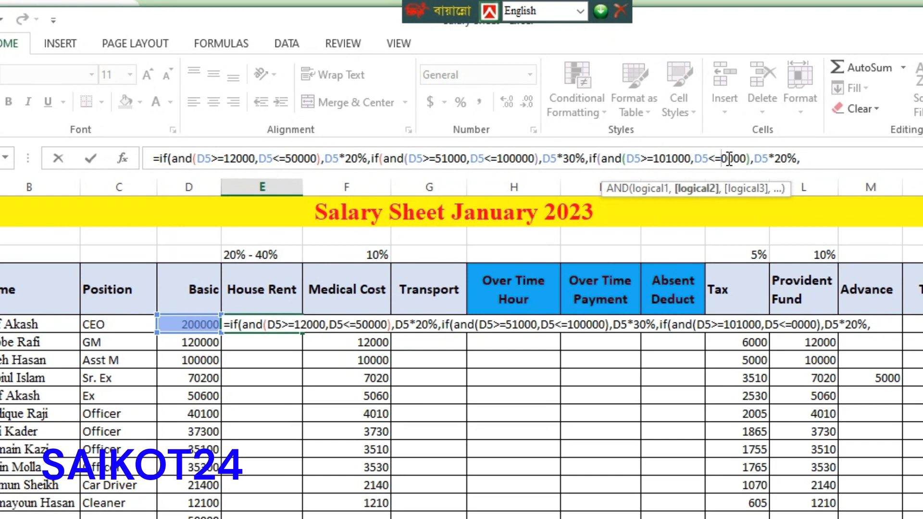
pyautogui.write('3')
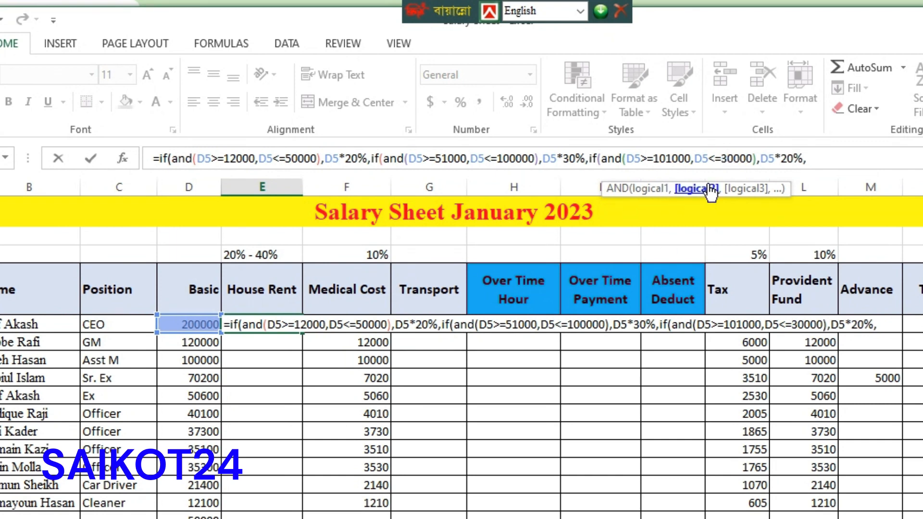
pyautogui.write('0')
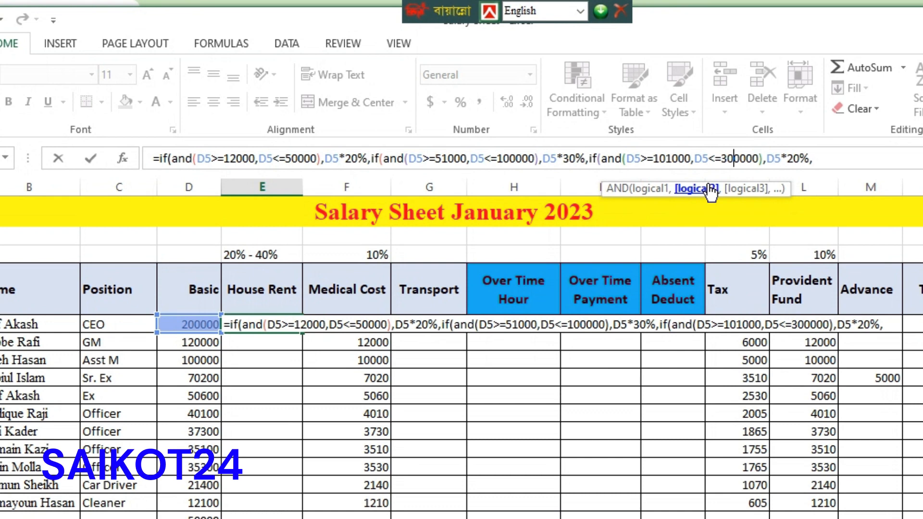
# - Set the third IF's rate to 40% and enter the E5 formula without its trailing comma, accepting the proposed closing brackets
pyautogui.click(791, 161)
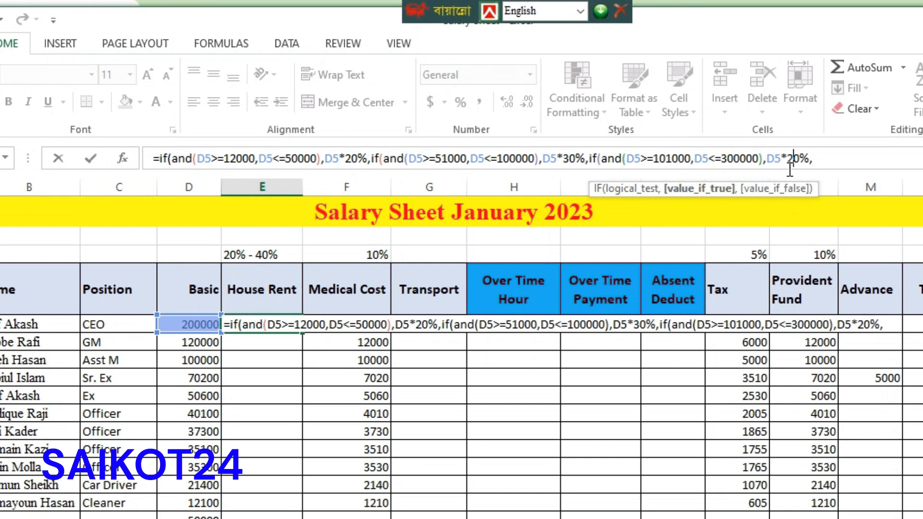
pyautogui.press('BackSpace')
pyautogui.write('4')
pyautogui.click(826, 159)
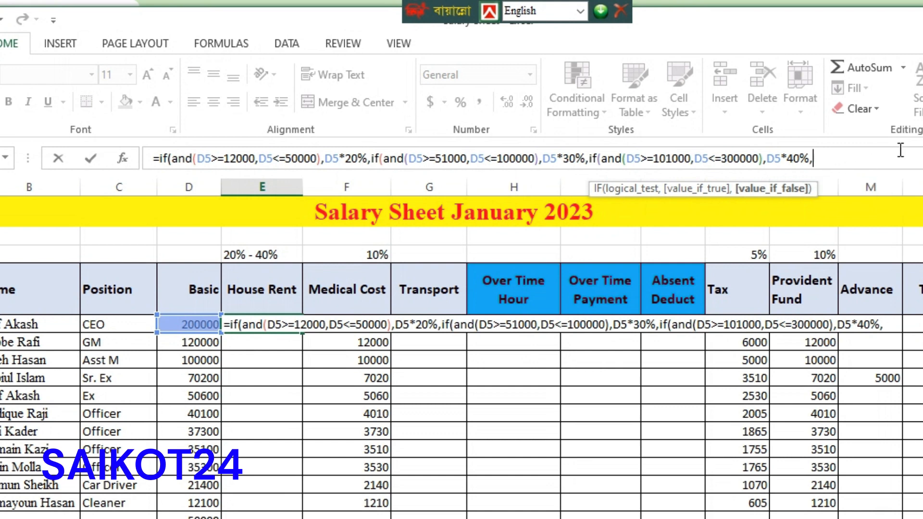
pyautogui.press('BackSpace')
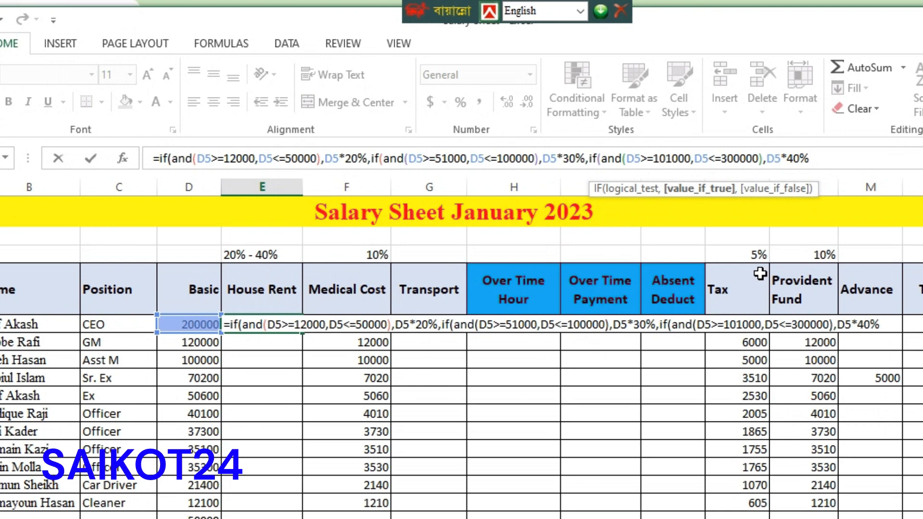
pyautogui.press('Return')
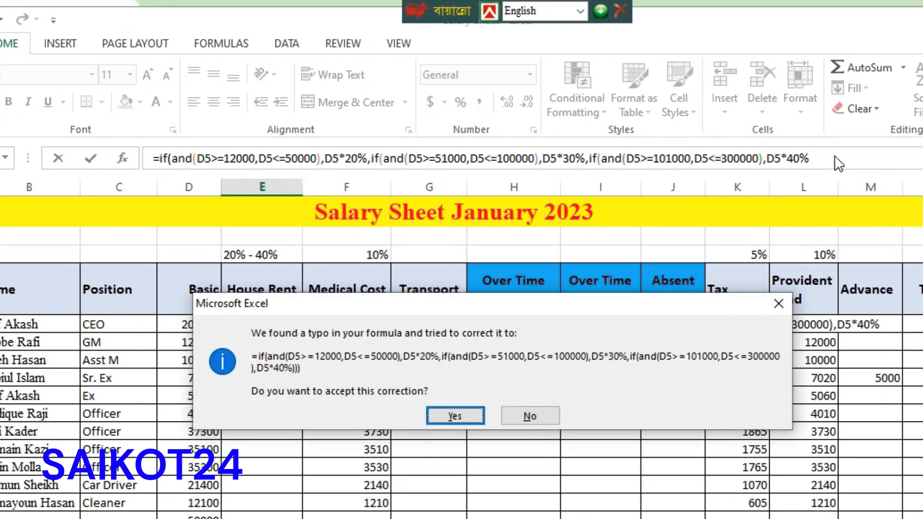
pyautogui.press('Return')
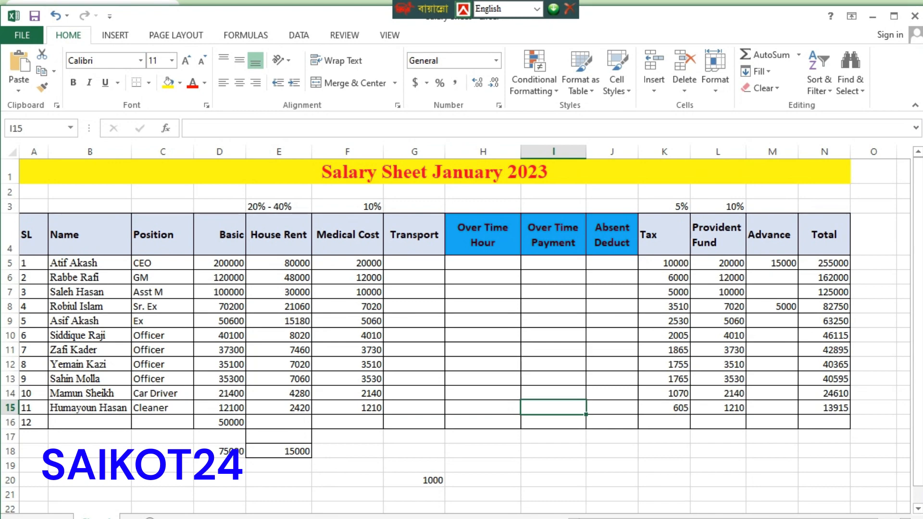
# - Switch to the Word notes and review the single and nested IF/AND formulas for the position-based condition
pyautogui.click(587, 517)
pyautogui.scroll(9, 406, 370)
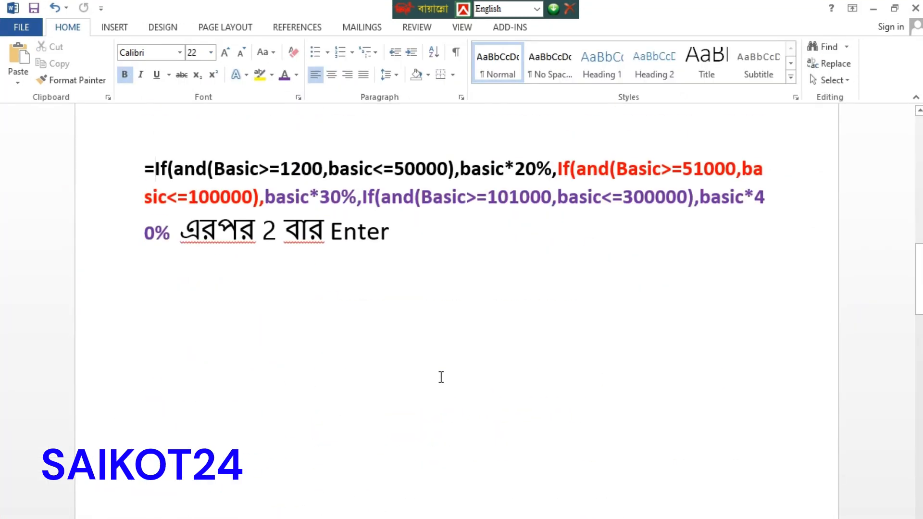
pyautogui.scroll(4, 441, 377)
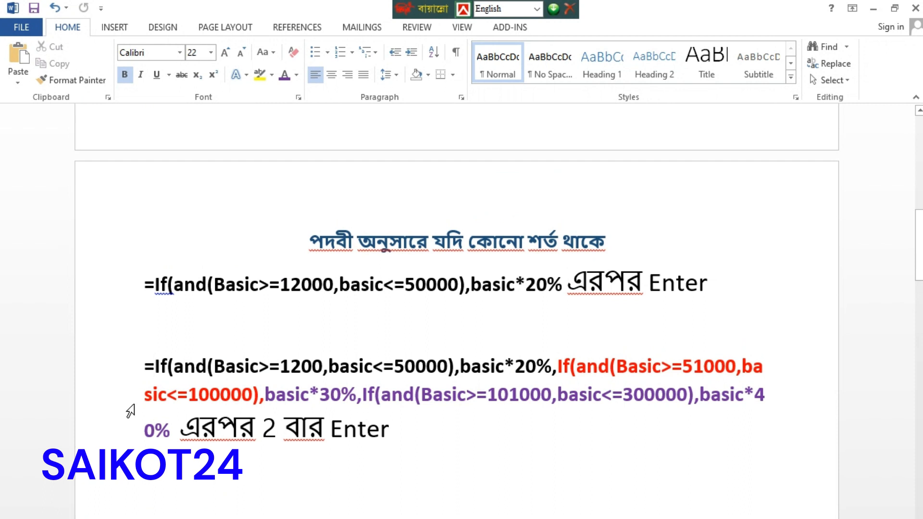
pyautogui.scroll(-1, 219, 321)
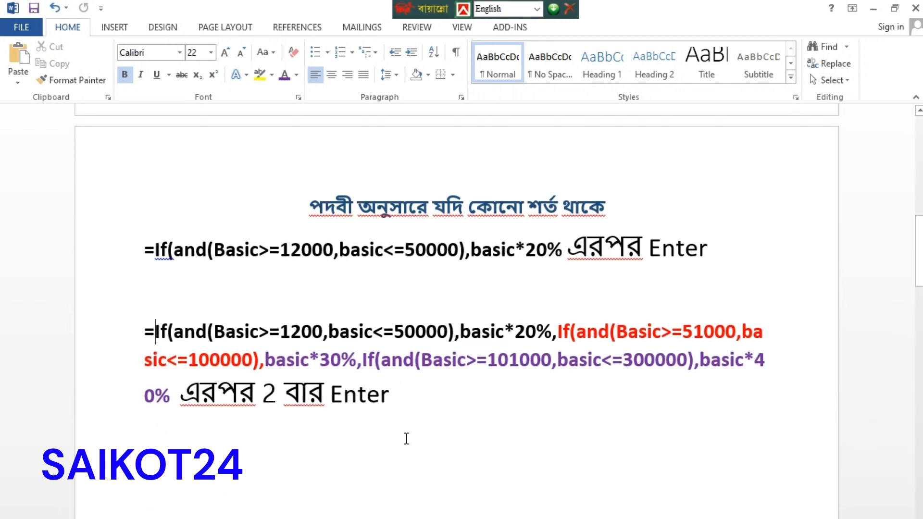
# - Return to the Excel salary sheet and enter Over Time Hour values of 32 in H15, 26 in H14 and 35 in H13
pyautogui.hotkey('alt', 'Tab')
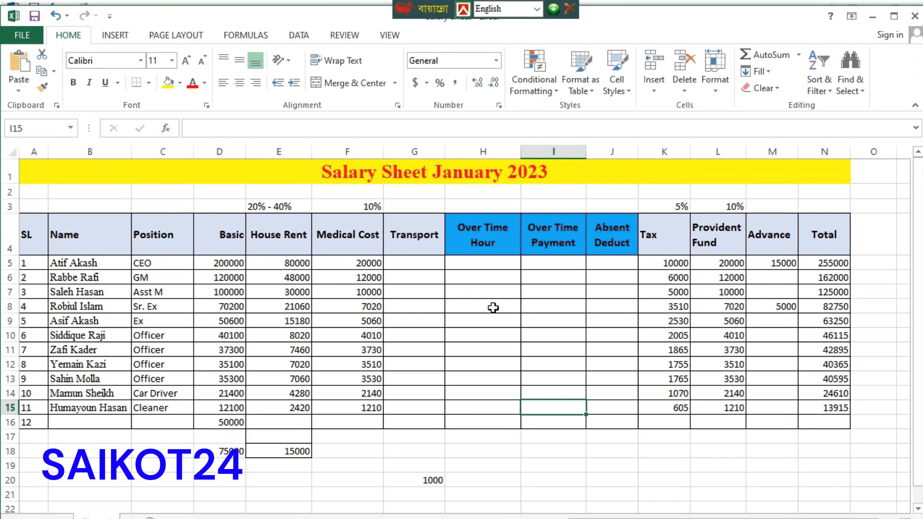
pyautogui.click(465, 291)
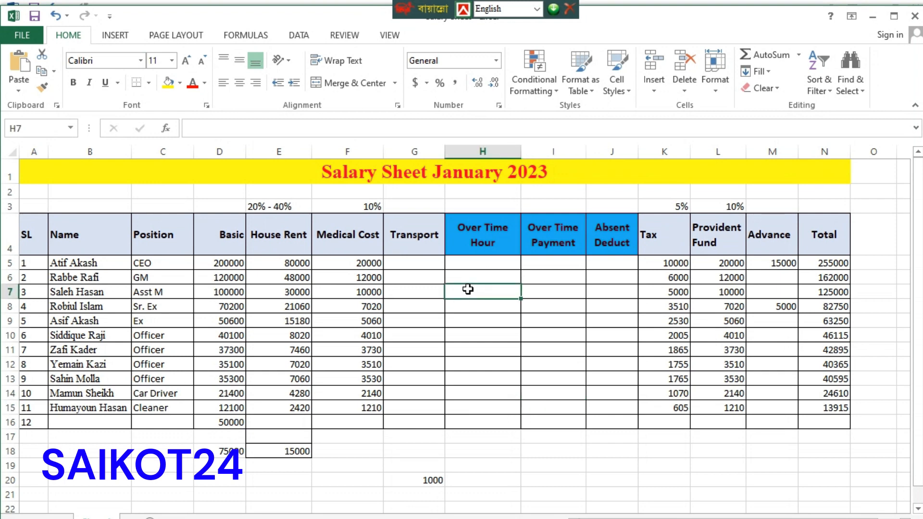
pyautogui.click(476, 407)
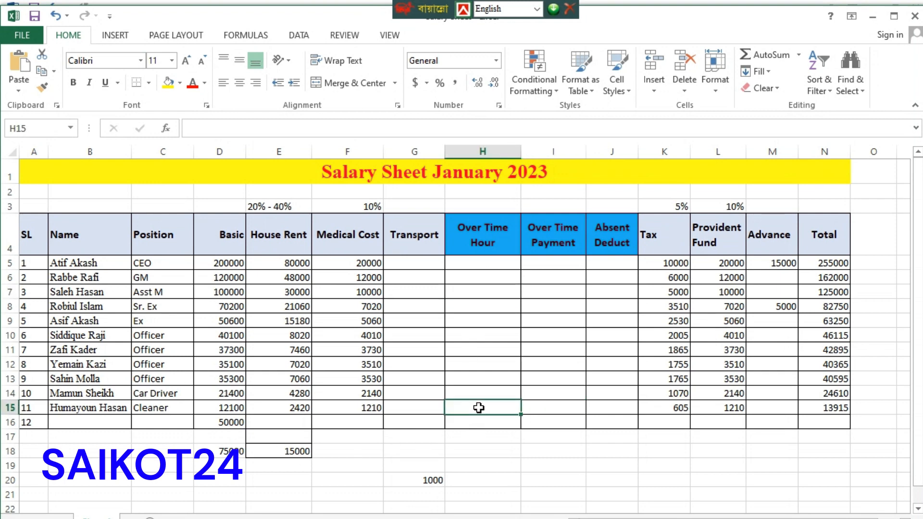
pyautogui.write('32')
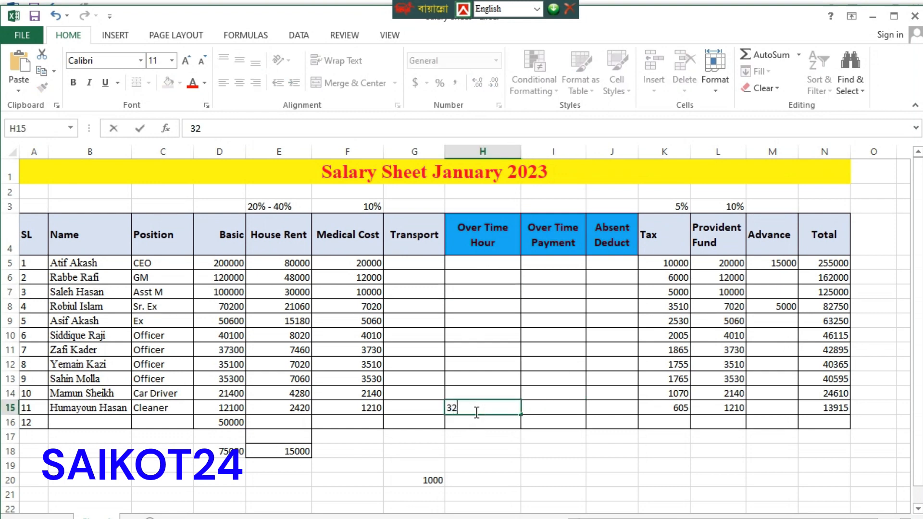
pyautogui.click(502, 393)
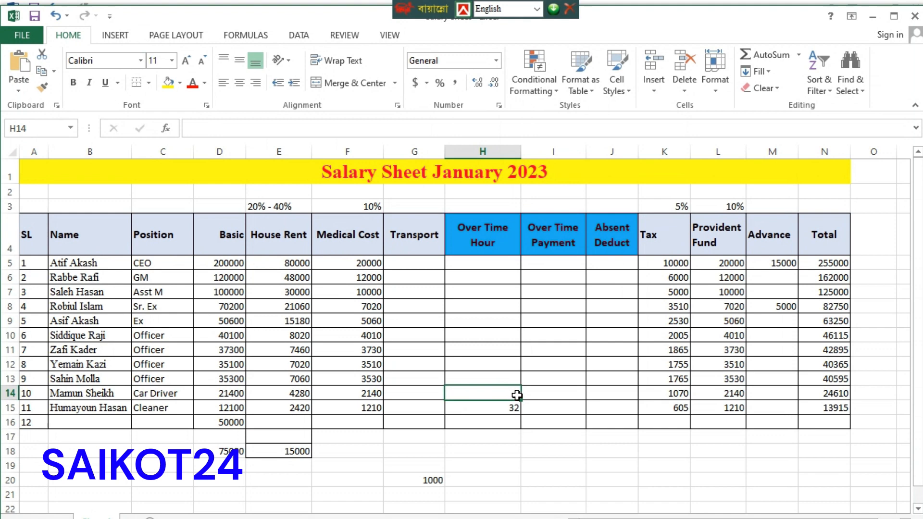
pyautogui.write('26')
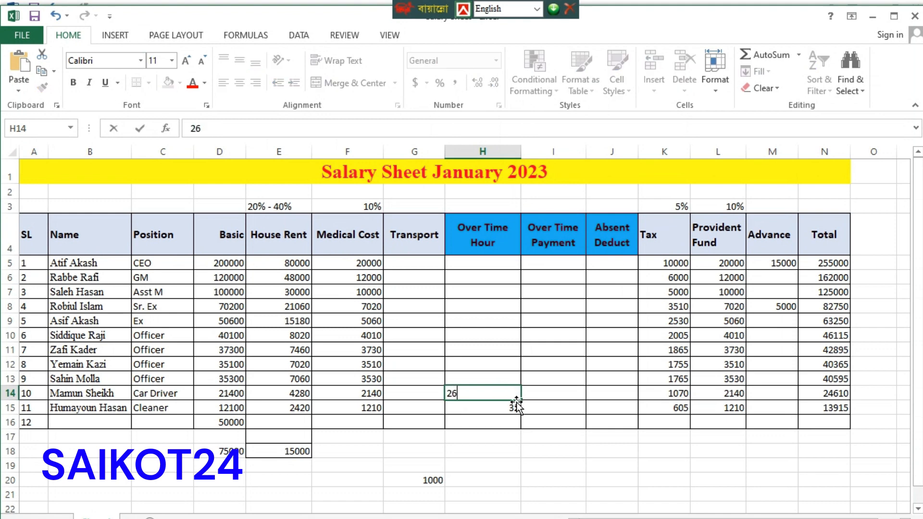
pyautogui.click(498, 379)
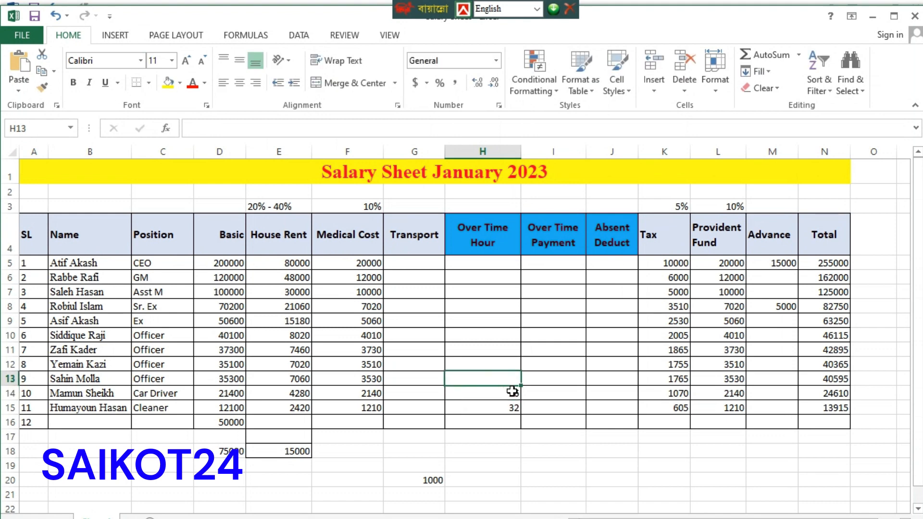
pyautogui.write('3')
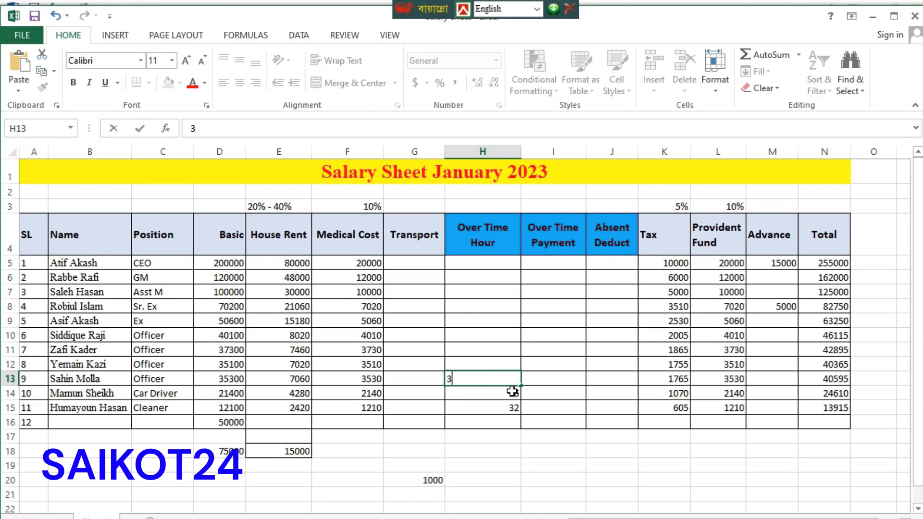
pyautogui.write('5')
# - Enter Over Time Hour values of 43 in H12, 24 in H11, 20 in H10 and 0 in H5 to H9
pyautogui.click(511, 364)
pyautogui.write('43')
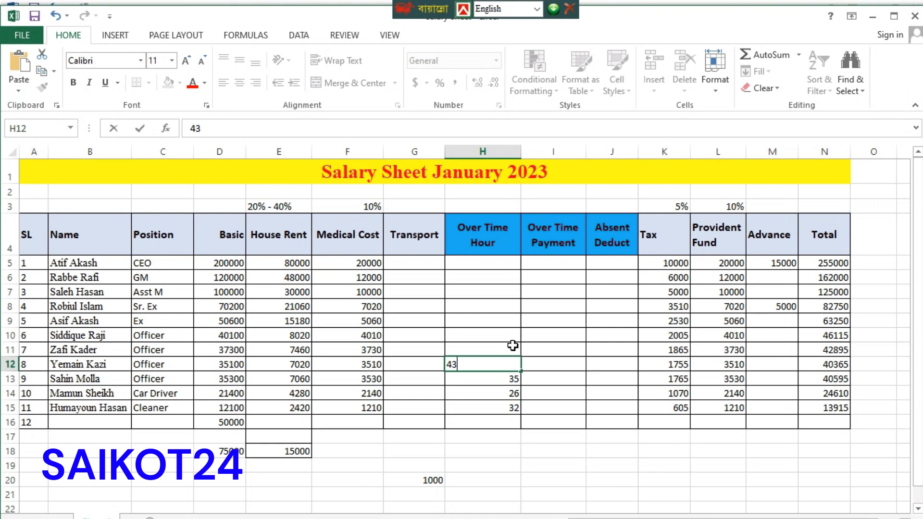
pyautogui.click(509, 350)
pyautogui.write('24')
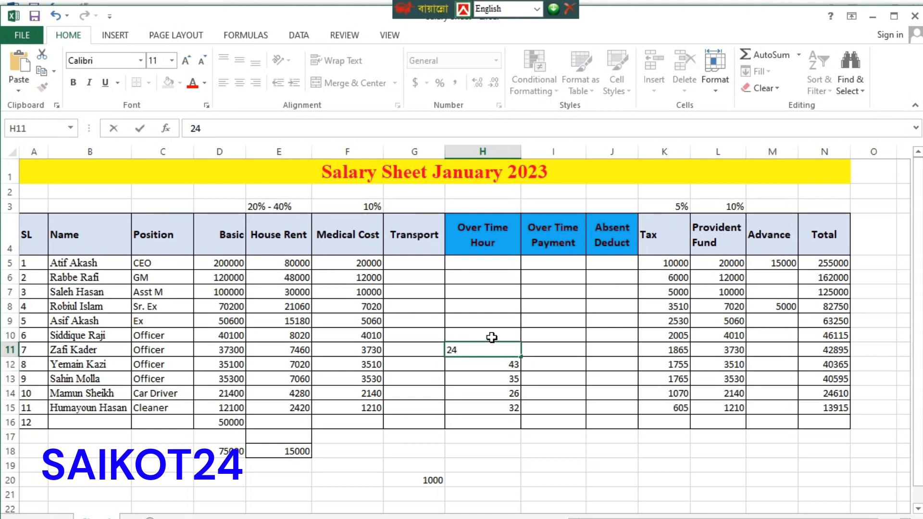
pyautogui.click(495, 335)
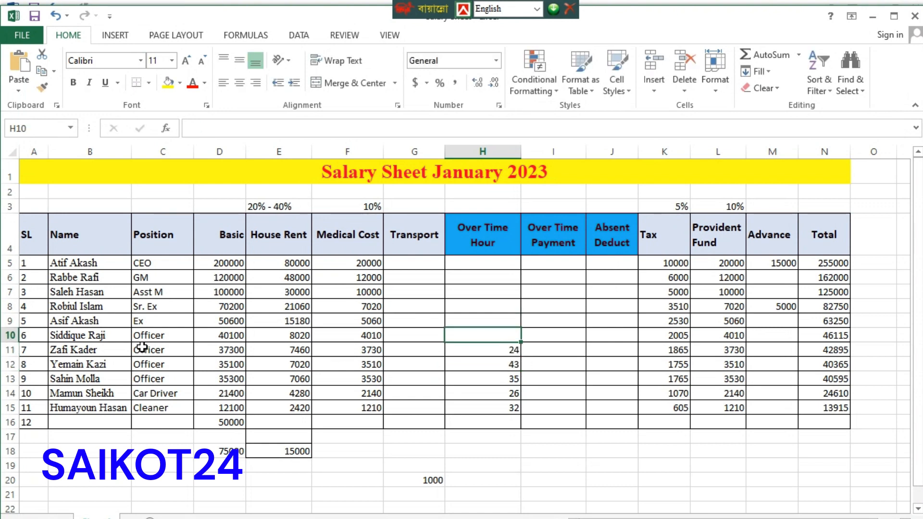
pyautogui.write('20')
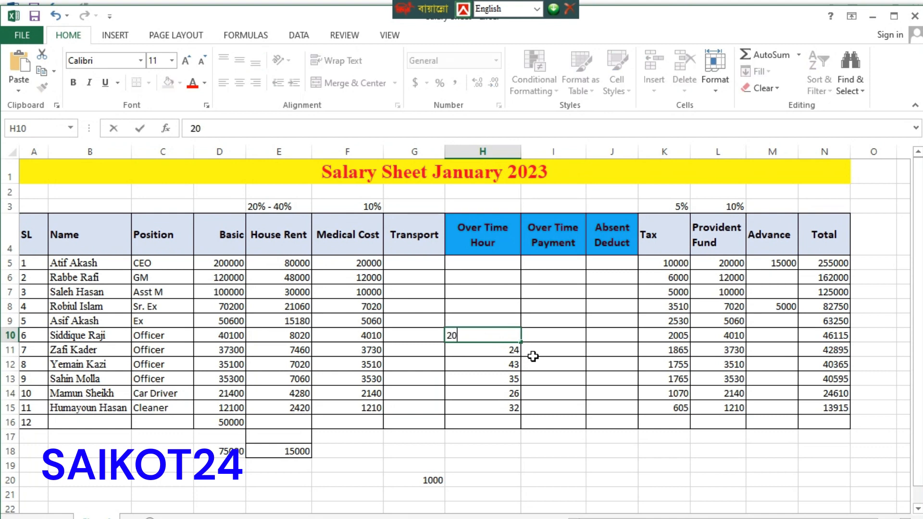
pyautogui.click(500, 321)
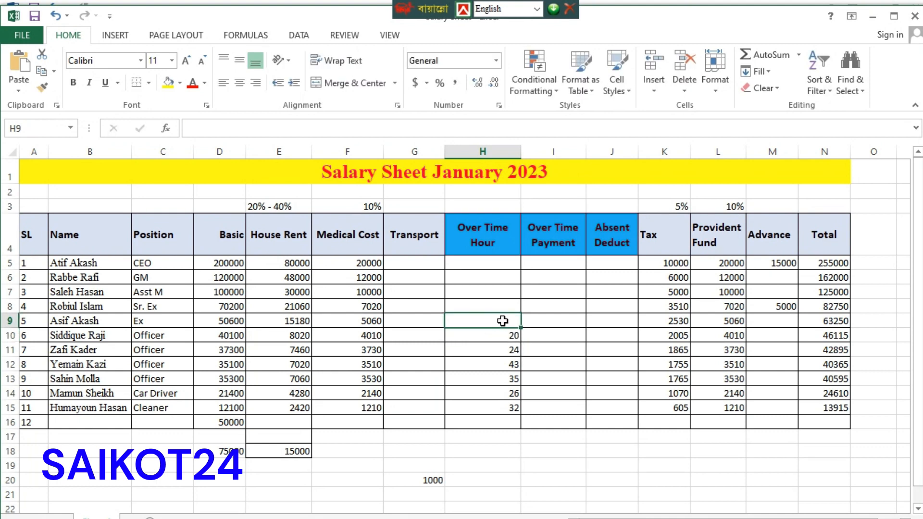
pyautogui.write('0')
pyautogui.click(506, 306)
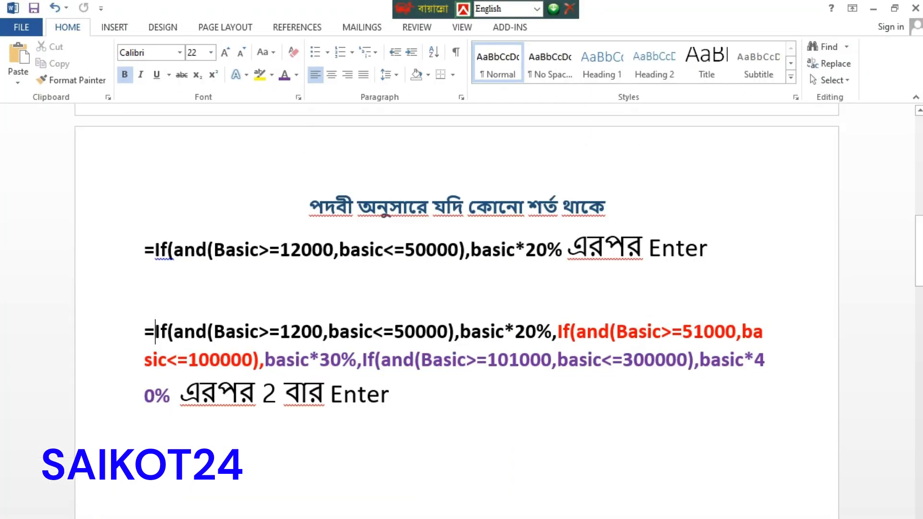
# - Review the Over Time Payment notes in Word and enter =D5/26/8*H5 in I5 of the Excel salary sheet
pyautogui.scroll(-10, 280, 342)
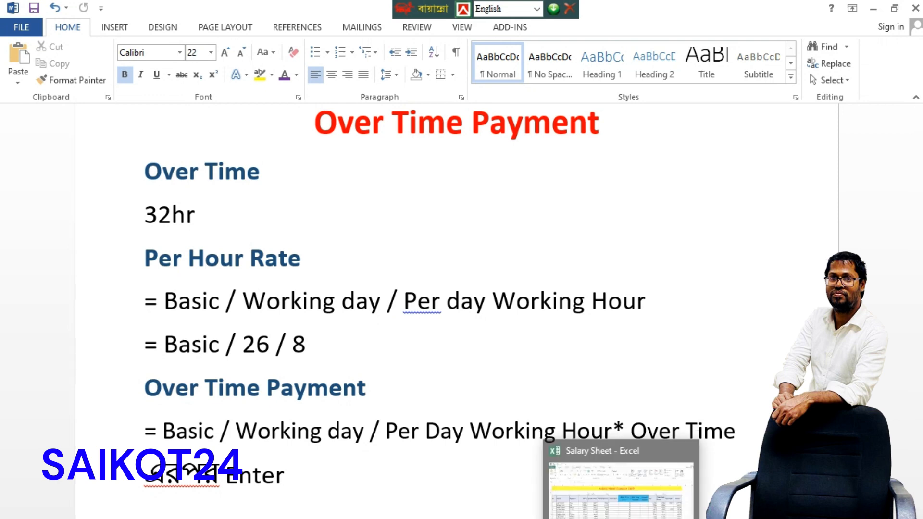
pyautogui.click(623, 518)
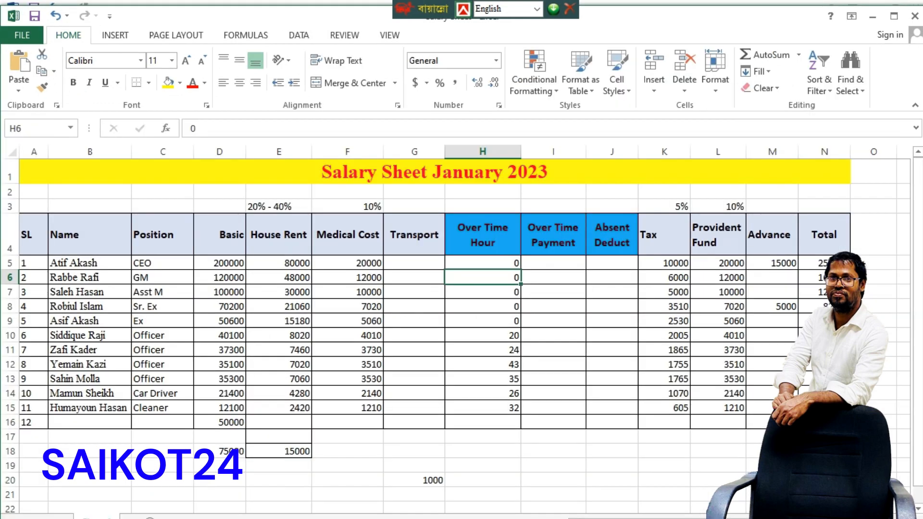
pyautogui.click(558, 268)
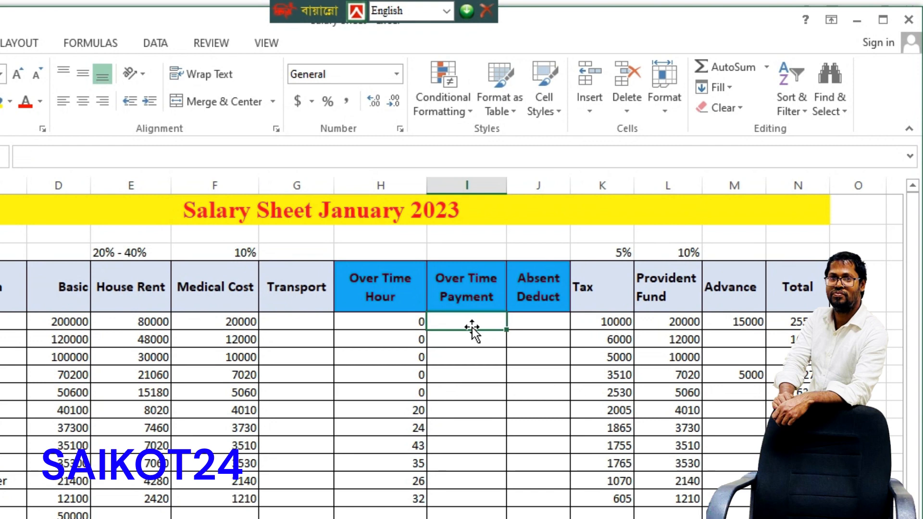
pyautogui.write('=')
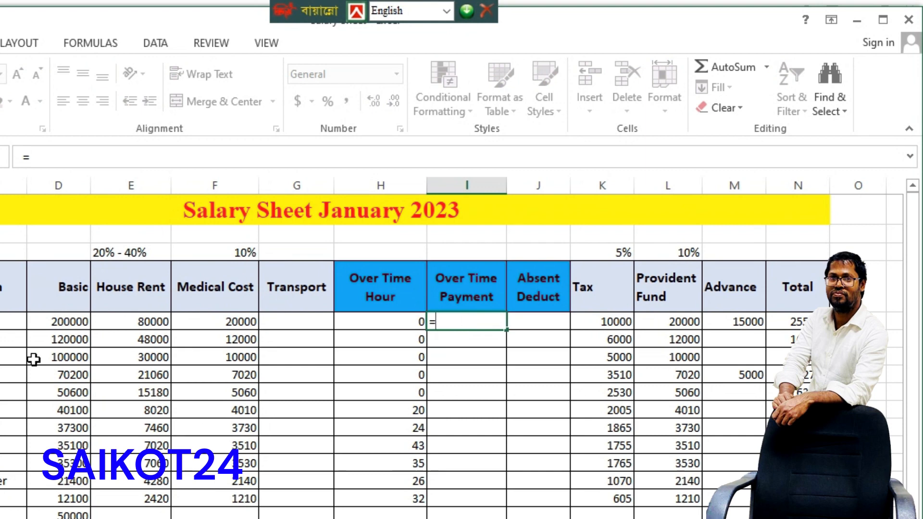
pyautogui.click(62, 321)
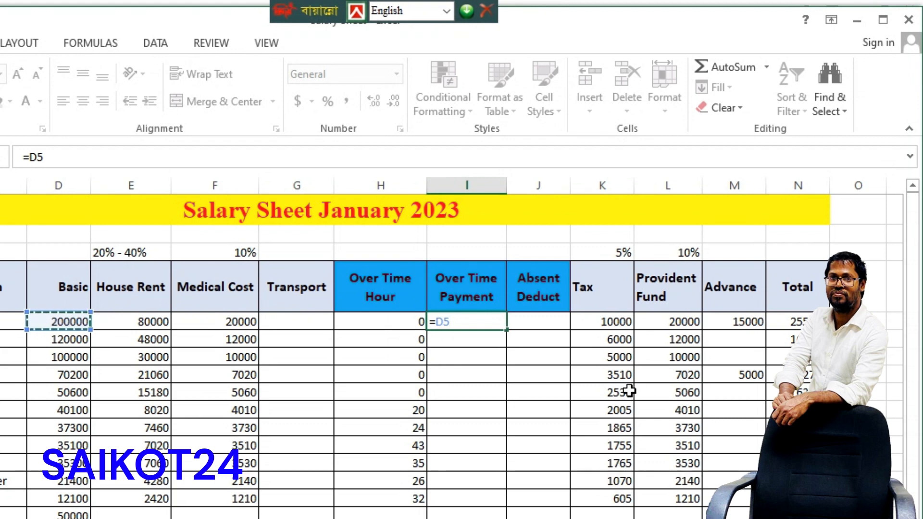
pyautogui.write('/')
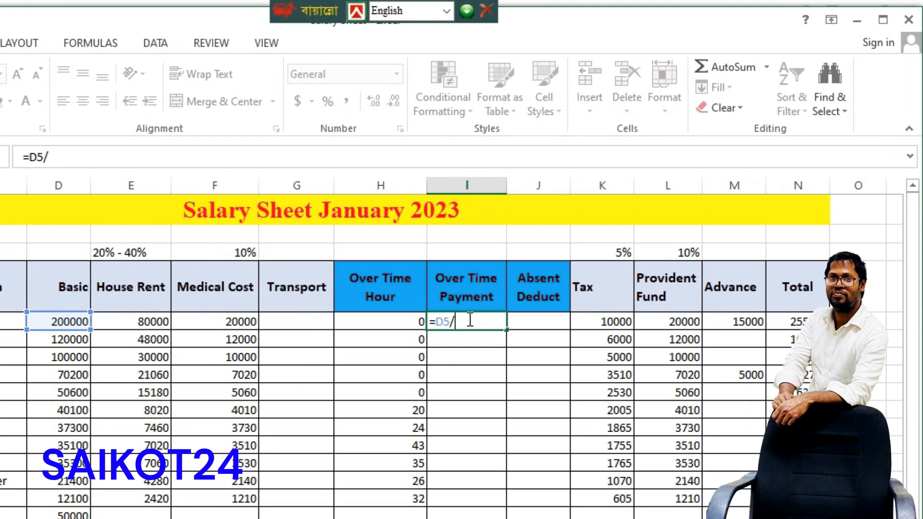
pyautogui.write('26')
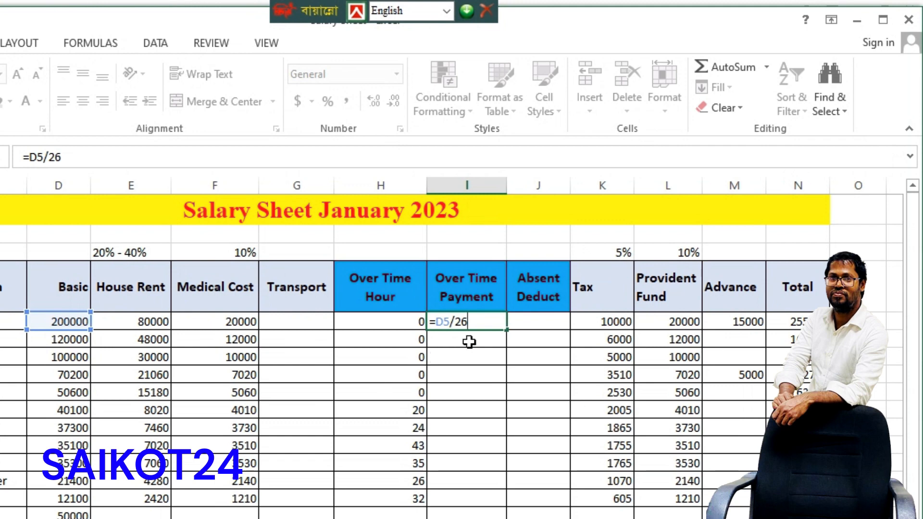
pyautogui.write('/8*')
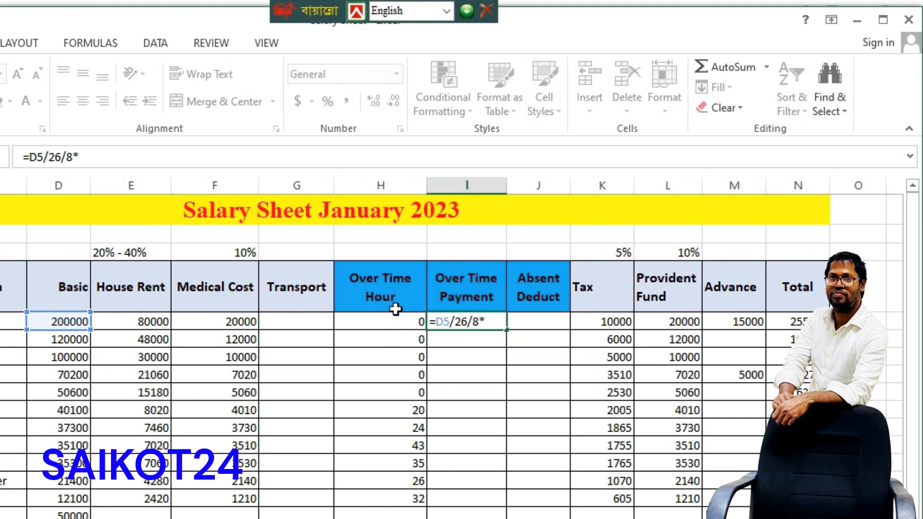
pyautogui.click(404, 327)
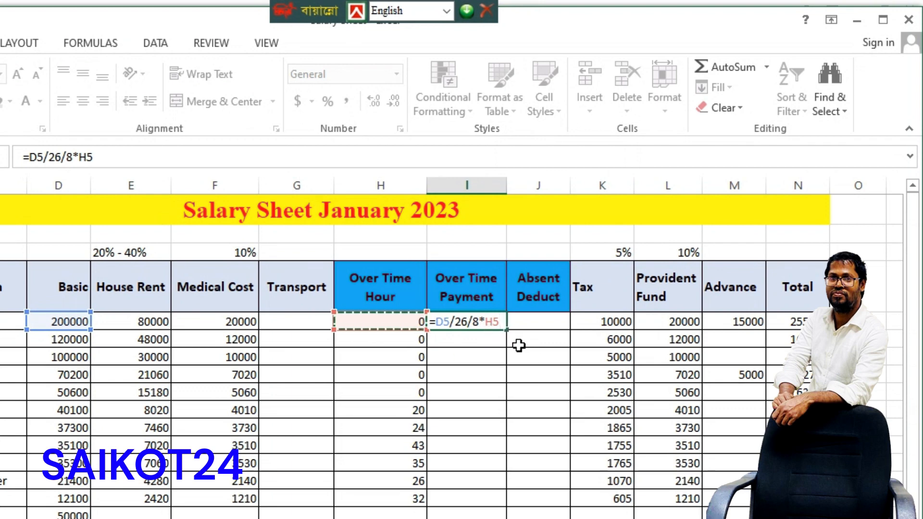
pyautogui.hotkey('ctrl', 'Return')
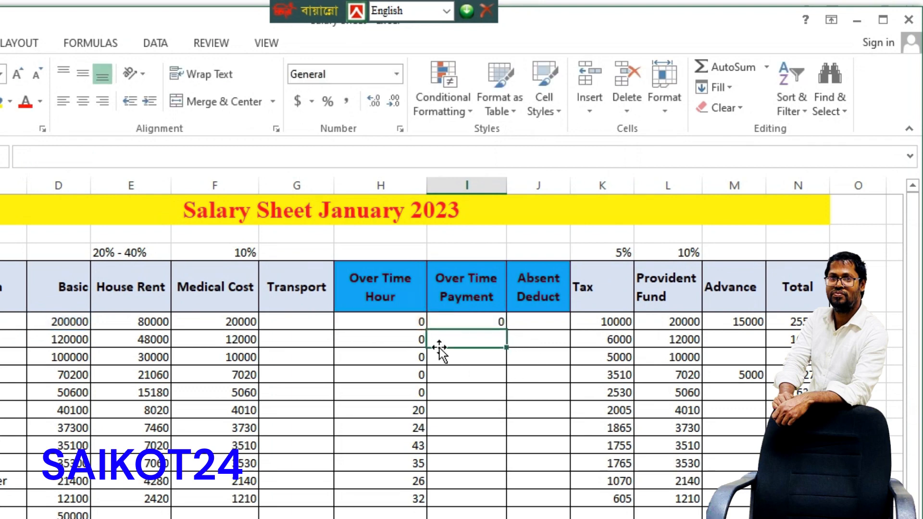
# - Fill the Over Time Payment formula from I5 down to I15 and switch to the Absence Deduct notes in Word
pyautogui.click(486, 320)
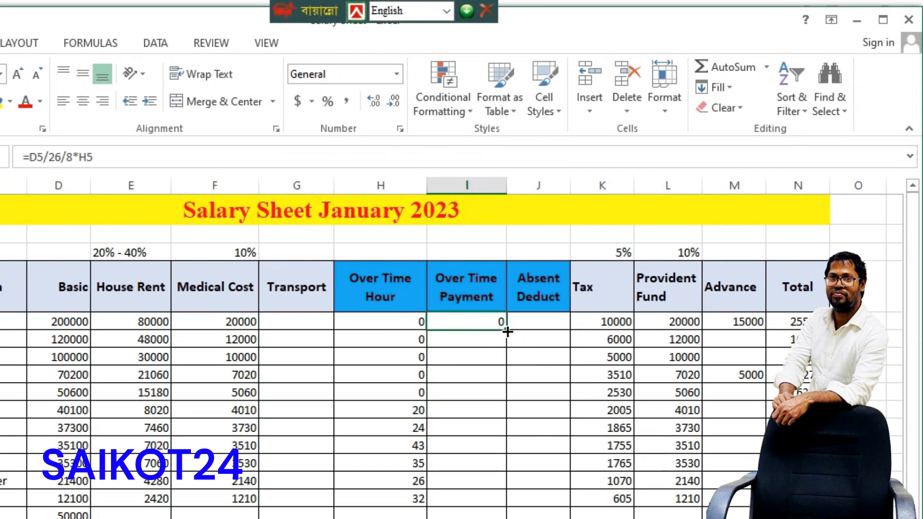
pyautogui.moveTo(504, 330); pyautogui.dragTo(500, 503)
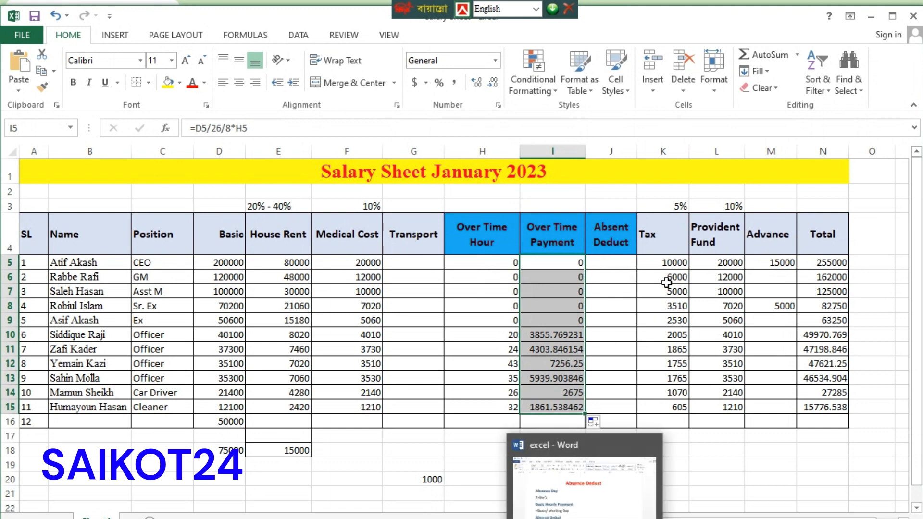
pyautogui.click(495, 518)
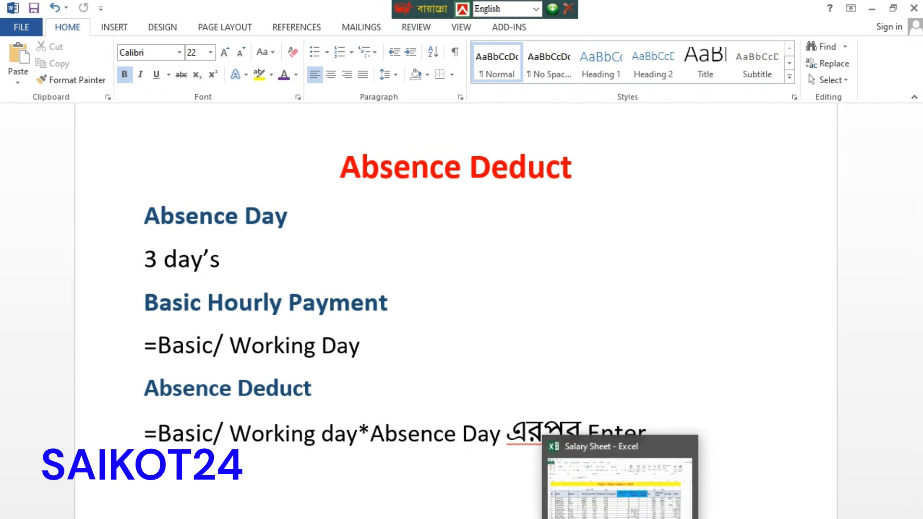
# - Return to the Excel salary sheet and insert a new column before Absent Deduct
pyautogui.click(620, 515)
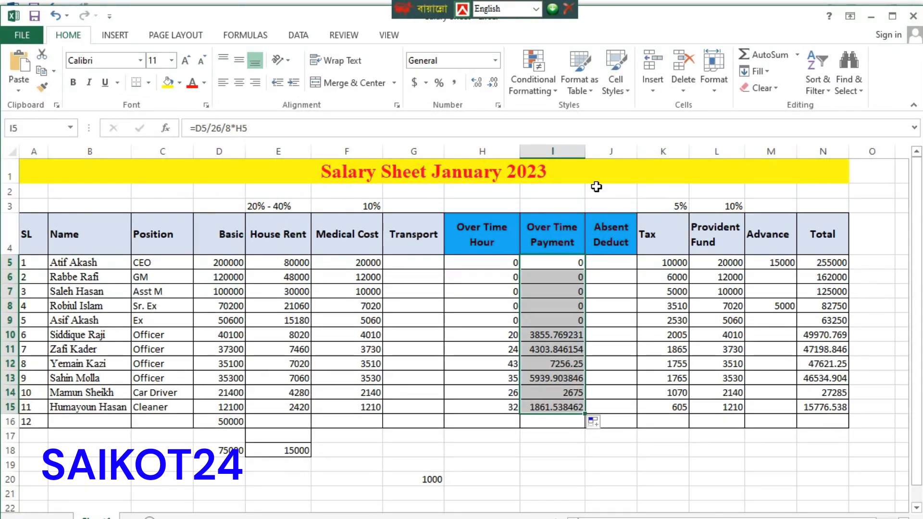
pyautogui.click(592, 151)
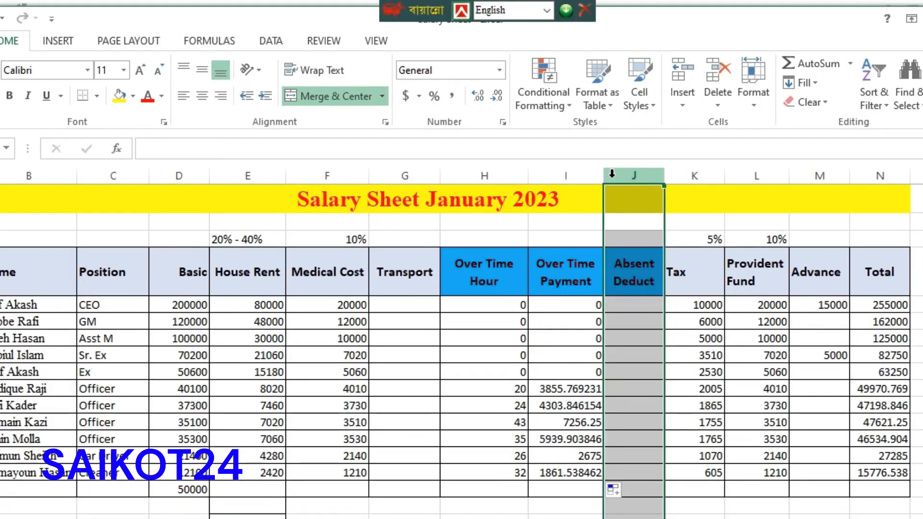
pyautogui.rightClick(612, 175)
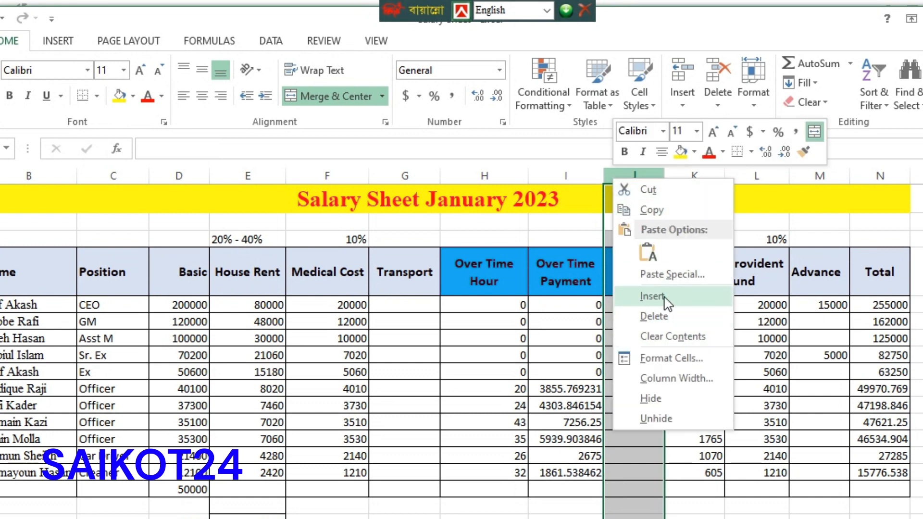
pyautogui.click(667, 302)
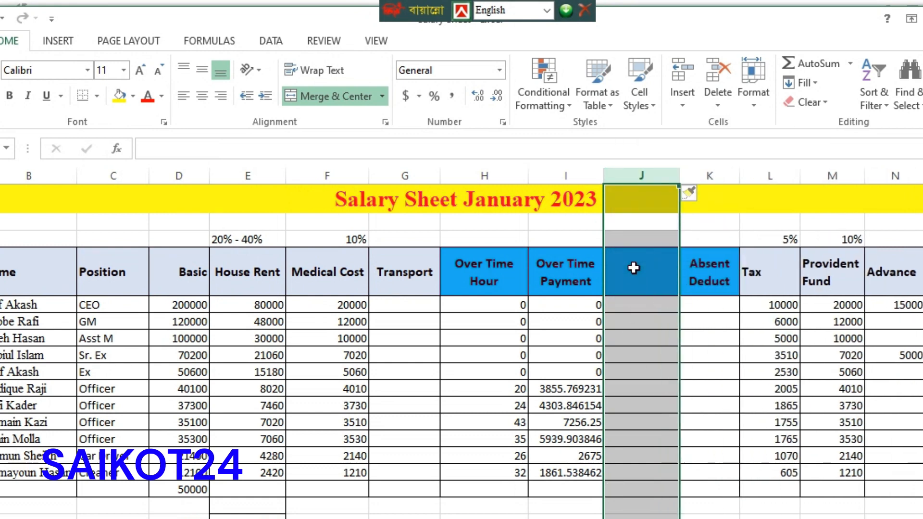
# - Narrow the Over Time Hour column H and the blank column J
pyautogui.click(457, 307)
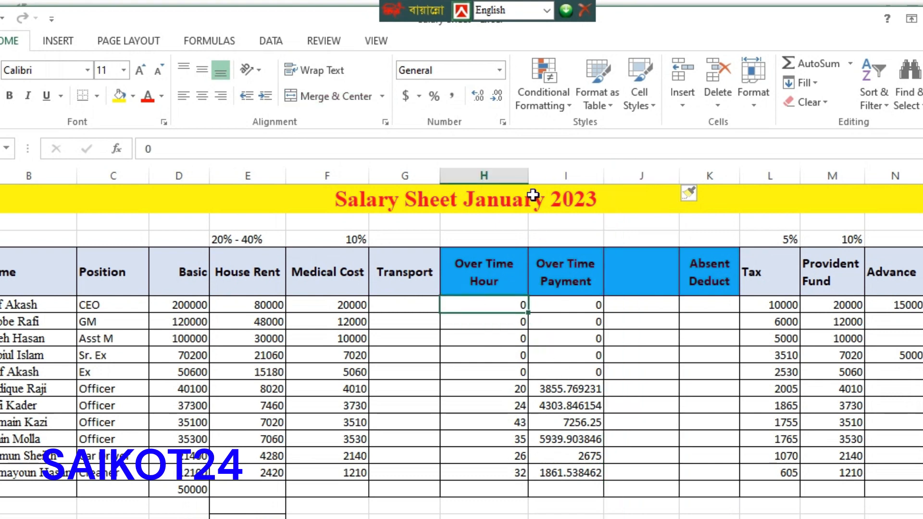
pyautogui.moveTo(528, 174); pyautogui.dragTo(484, 175)
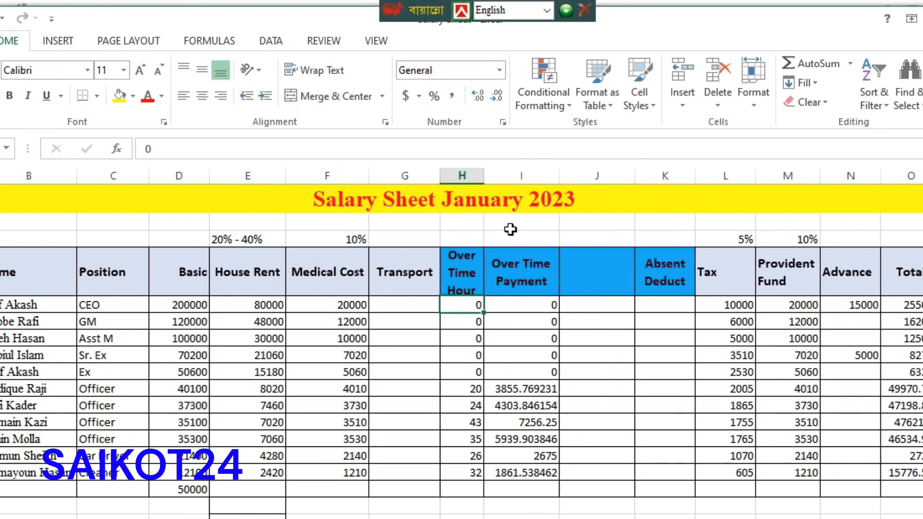
pyautogui.moveTo(635, 175); pyautogui.dragTo(603, 175)
# - Enter the header "Absence Day" in J4 with a line break between the words and widen column J to fit it
pyautogui.click(571, 264)
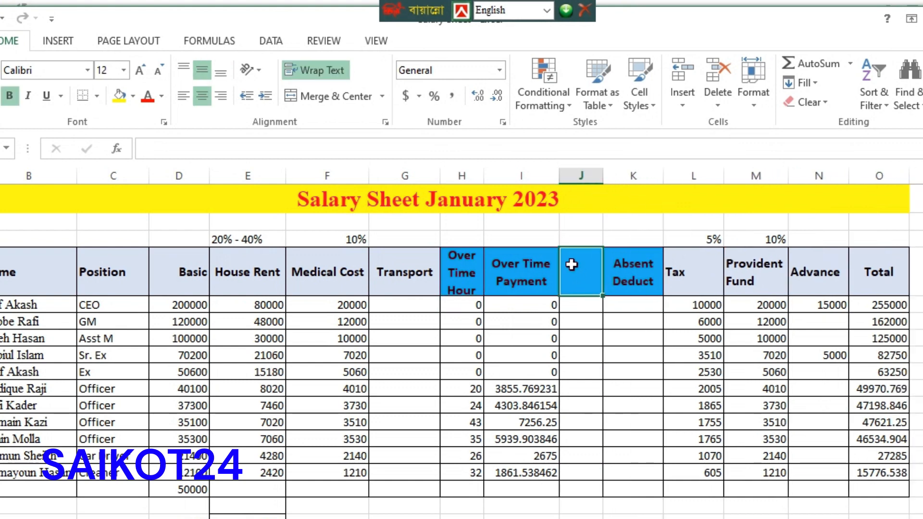
pyautogui.write('Ab')
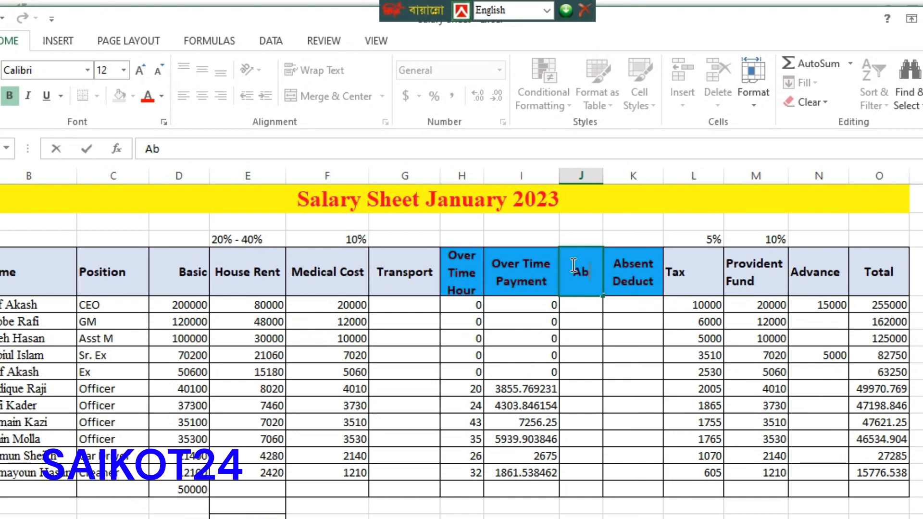
pyautogui.write('sence Day')
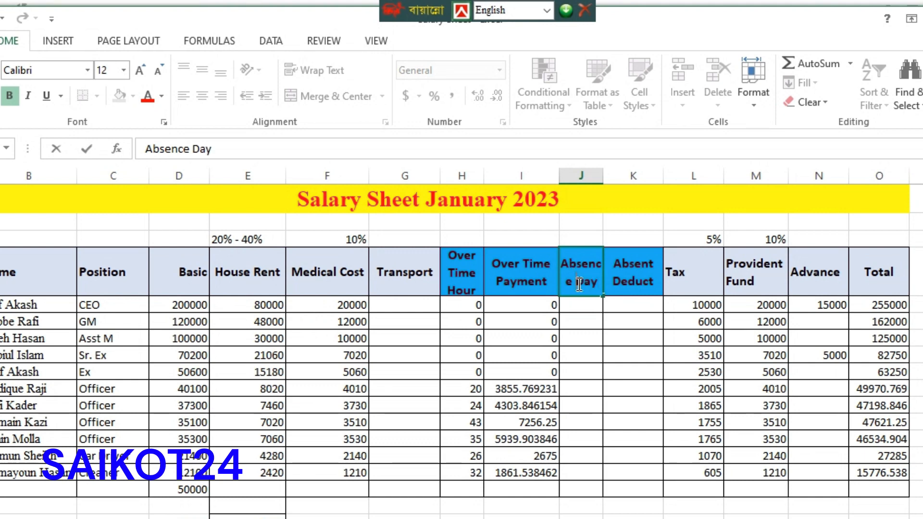
pyautogui.press('Left')
pyautogui.press('Left')
pyautogui.press('Left')
pyautogui.press('BackSpace')
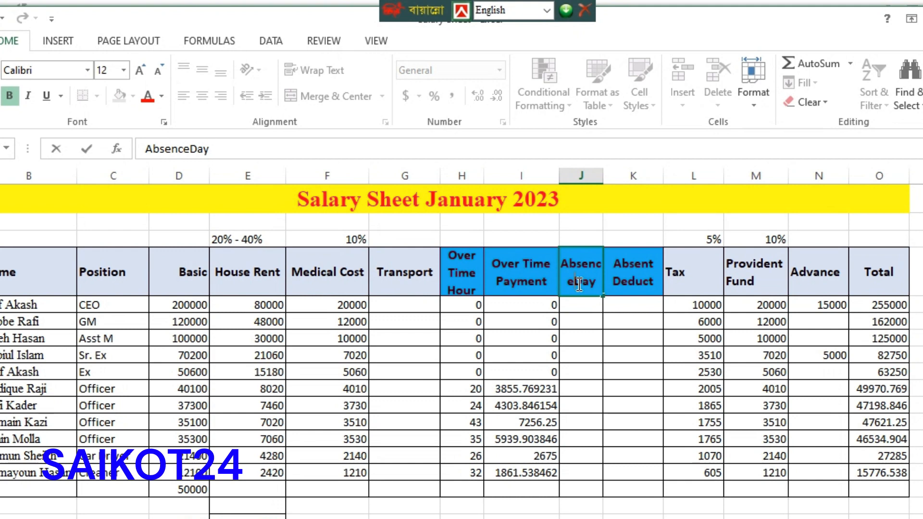
pyautogui.hotkey('alt', 'Return')
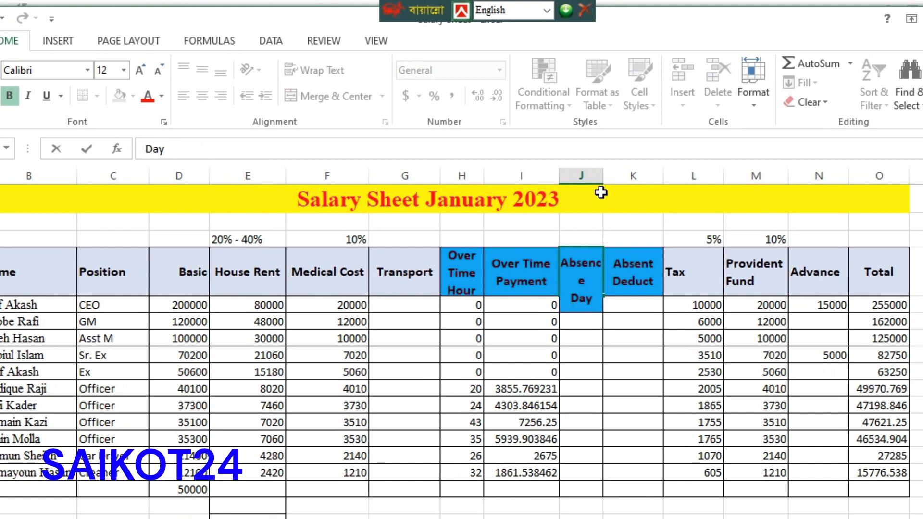
pyautogui.moveTo(600, 178)
pyautogui.mouseDown()
pyautogui.moveTo(605, 189)
pyautogui.moveTo(601, 175)
pyautogui.moveTo(614, 175)
pyautogui.mouseUp()
pyautogui.click(625, 222)
pyautogui.click(679, 311)
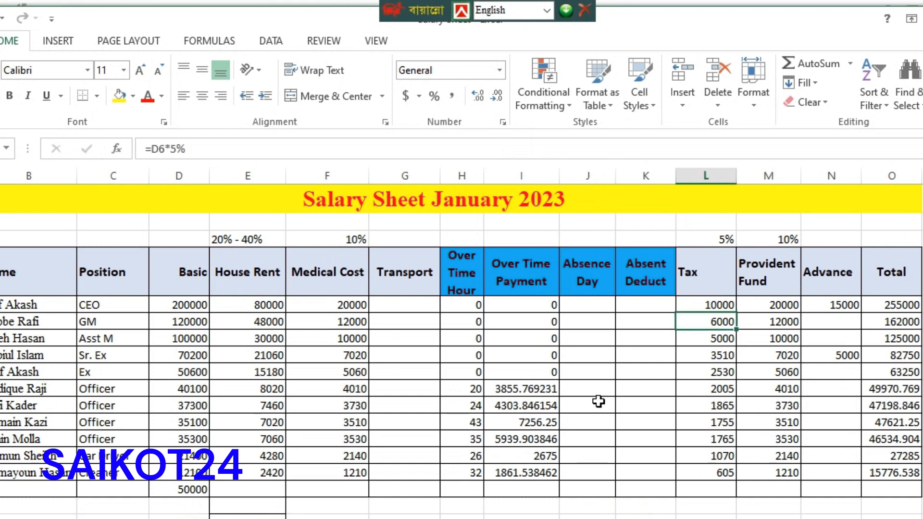
# - Enter Absence Day values of 3 in J6, 0 in J5 and 2 in J7
pyautogui.click(594, 307)
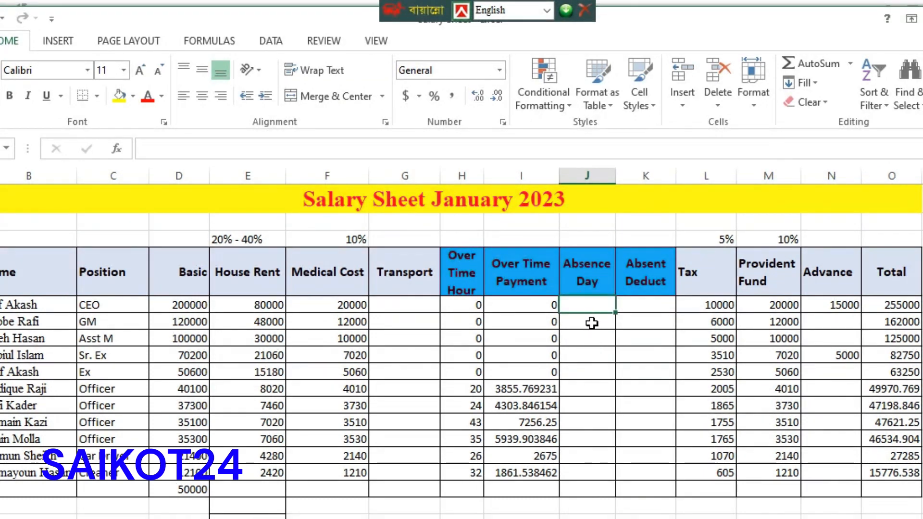
pyautogui.click(591, 323)
pyautogui.write('3')
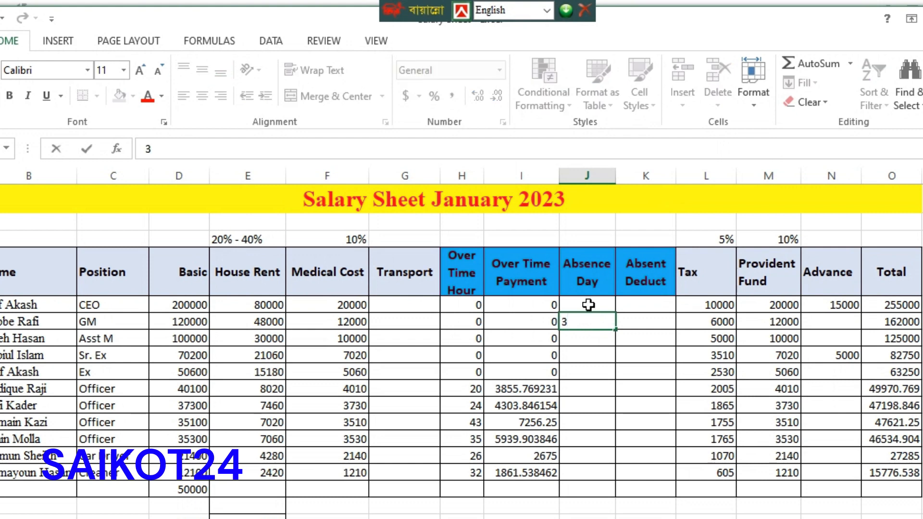
pyautogui.click(593, 306)
pyautogui.write('0')
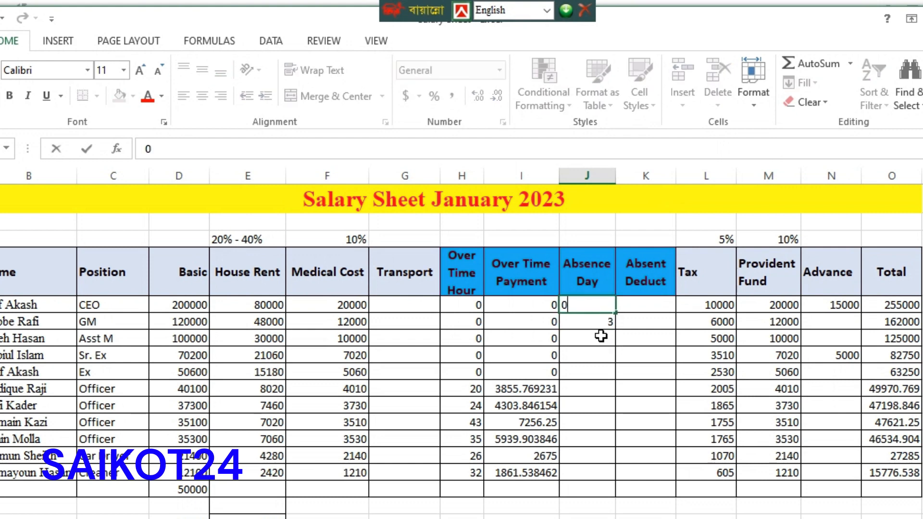
pyautogui.click(604, 345)
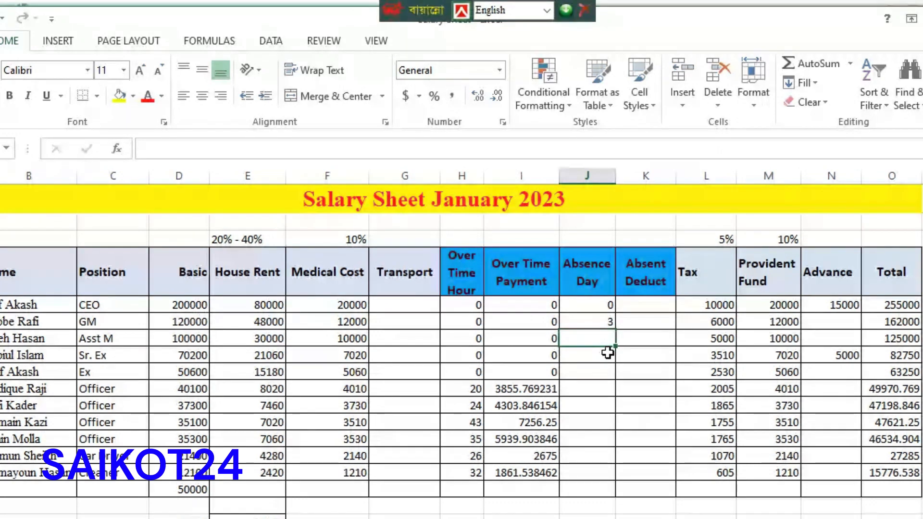
pyautogui.write('2')
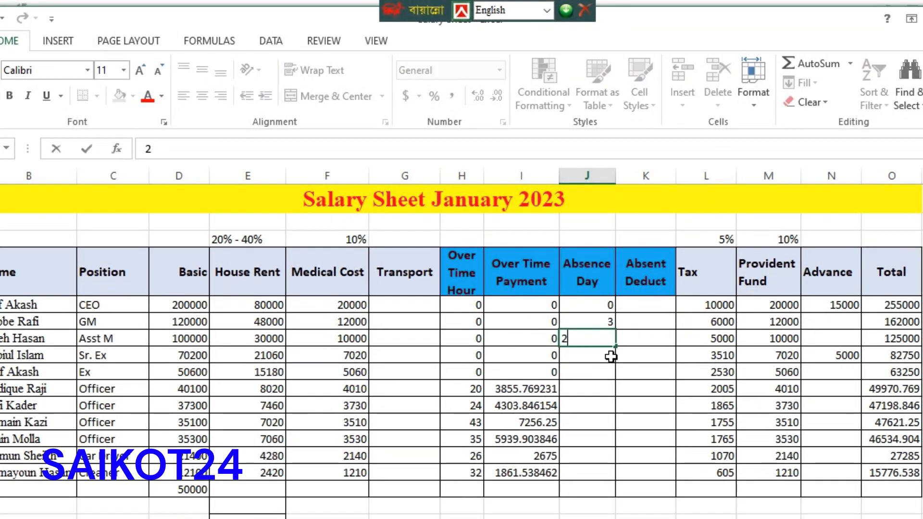
# - Enter Absence Day values of 0 in J9, 1 in J10, 0 in J11 and 2 in J12
pyautogui.click(610, 373)
pyautogui.write('0')
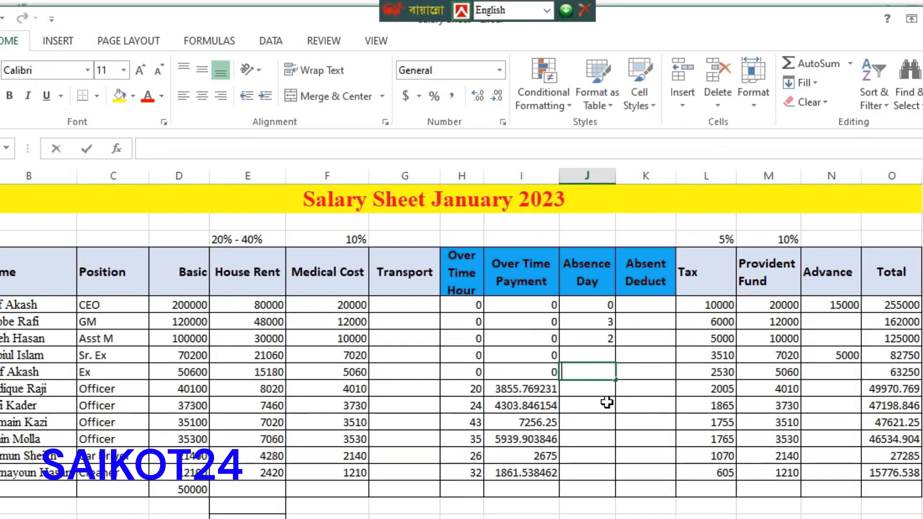
pyautogui.click(606, 393)
pyautogui.write('1')
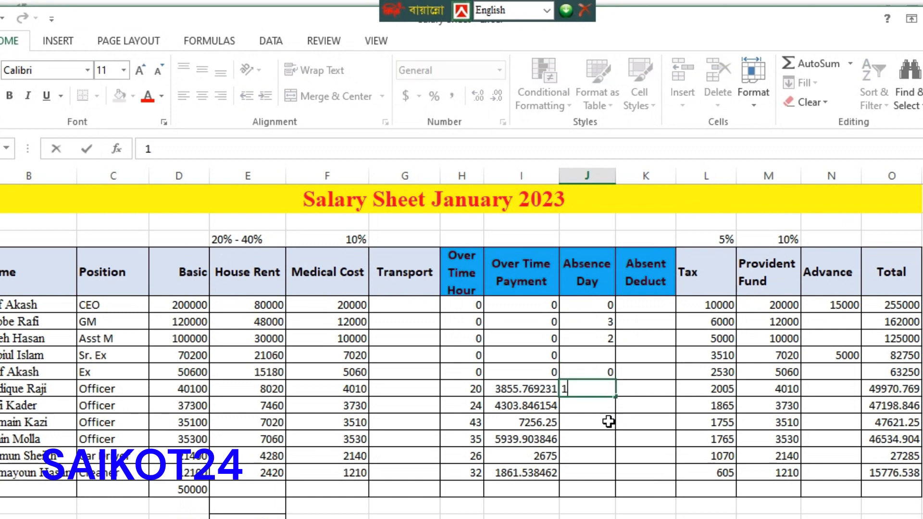
pyautogui.click(604, 404)
pyautogui.write('0')
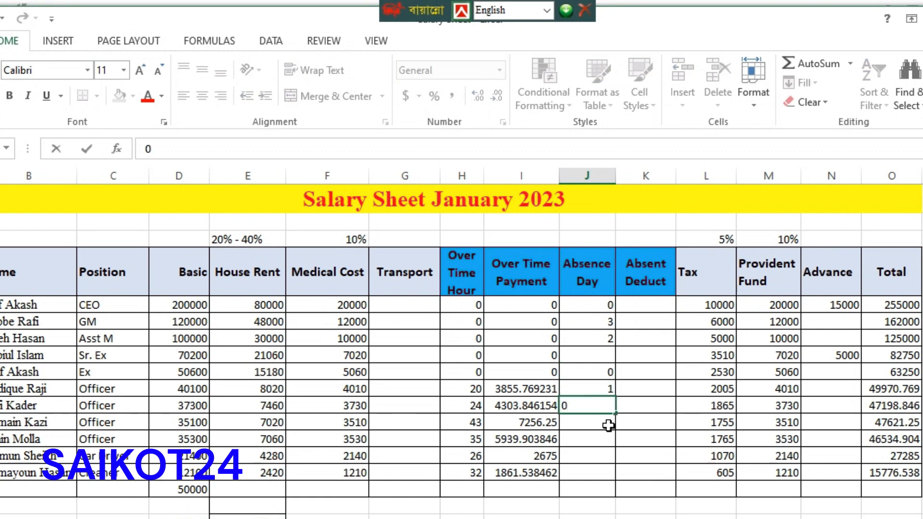
pyautogui.click(607, 421)
pyautogui.write('2')
# - Enter an Absence Day value of 1 in each of the cells J13, J14 and J15
pyautogui.click(608, 436)
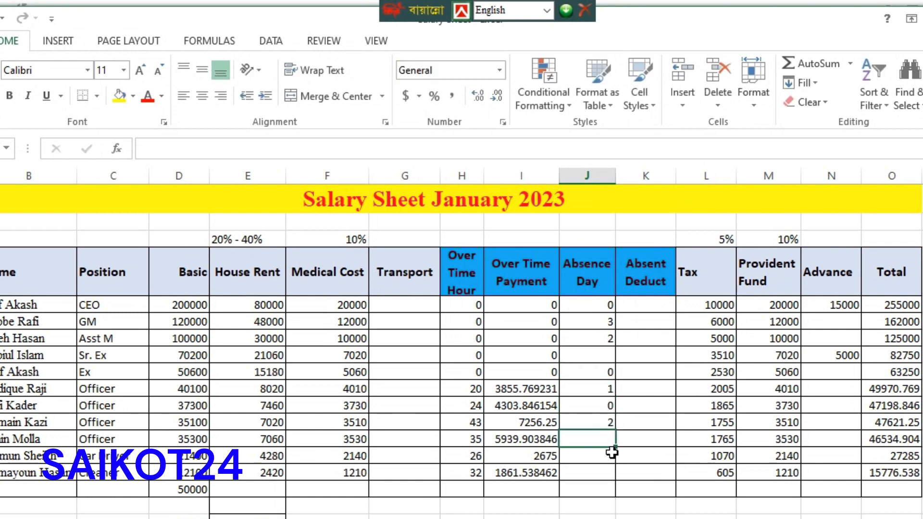
pyautogui.write('1')
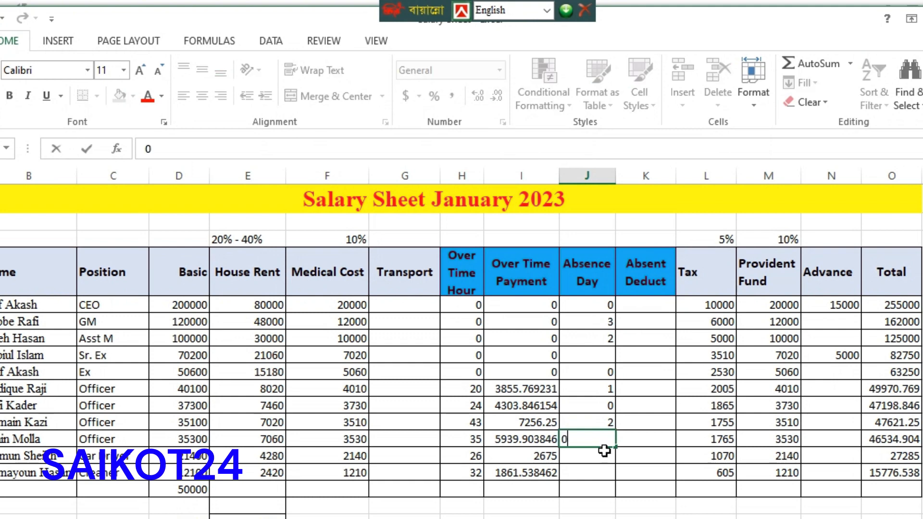
pyautogui.click(605, 454)
pyautogui.write('1')
pyautogui.click(608, 470)
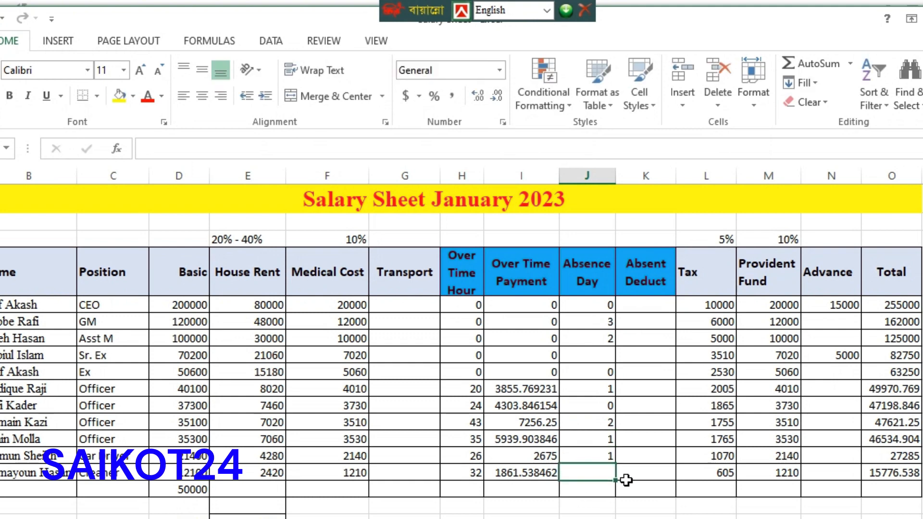
pyautogui.write('1')
# - Enter the Absent Deduct formula =D5/26*J5 in K5
pyautogui.click(645, 308)
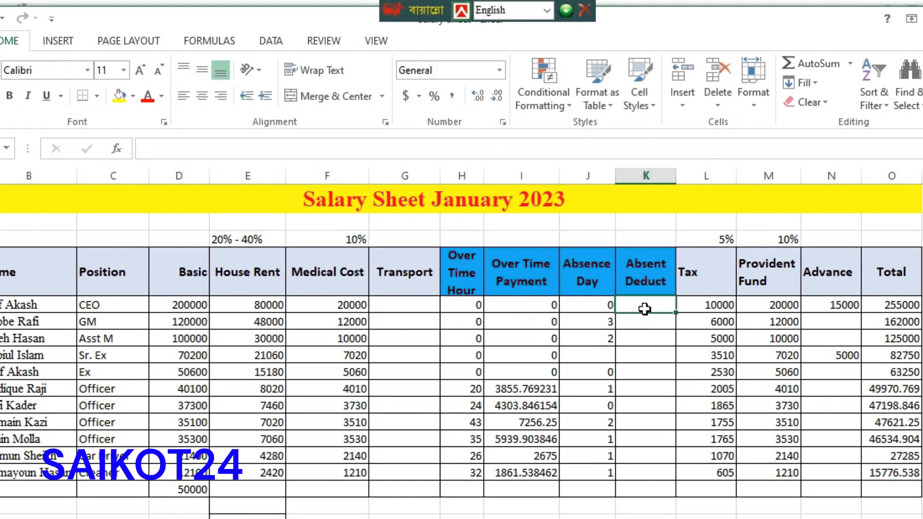
pyautogui.write('=')
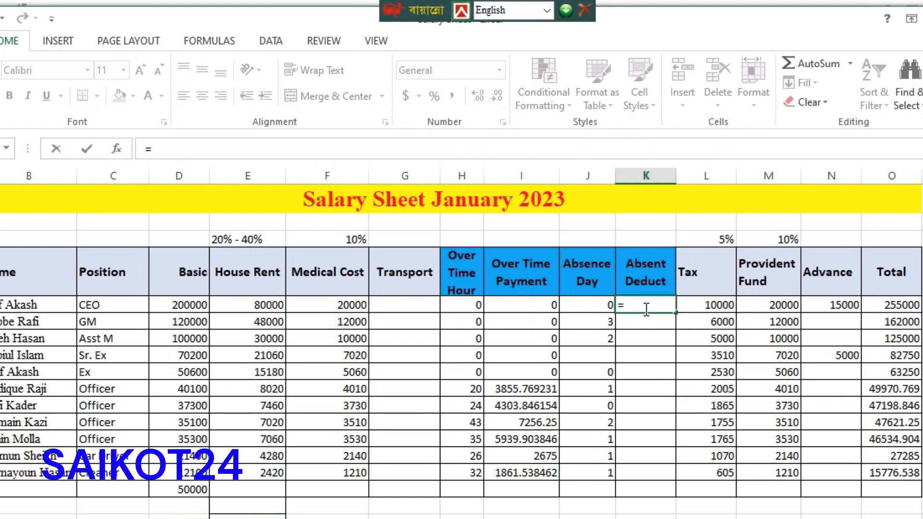
pyautogui.click(192, 304)
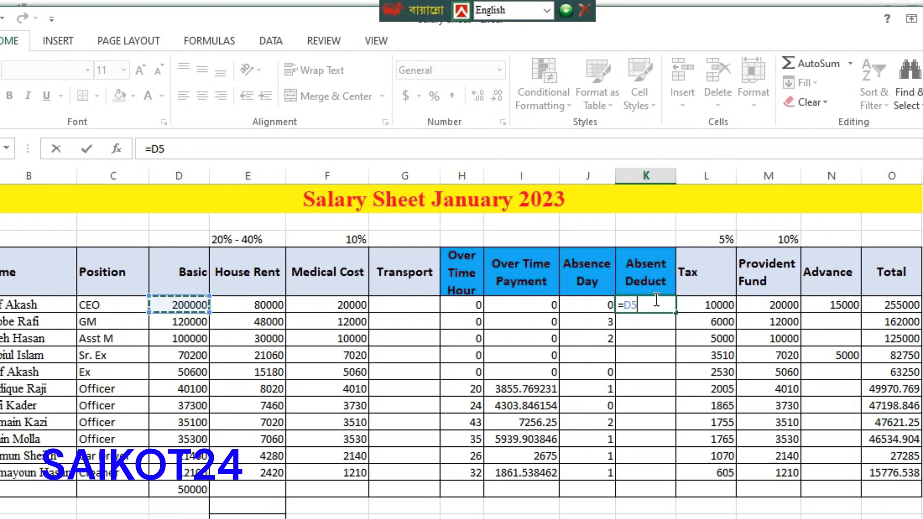
pyautogui.write('/26*')
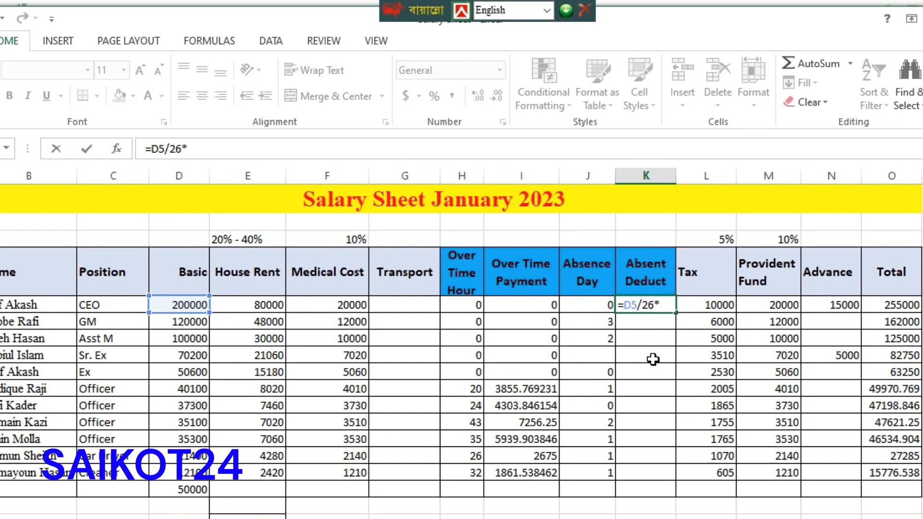
pyautogui.click(598, 307)
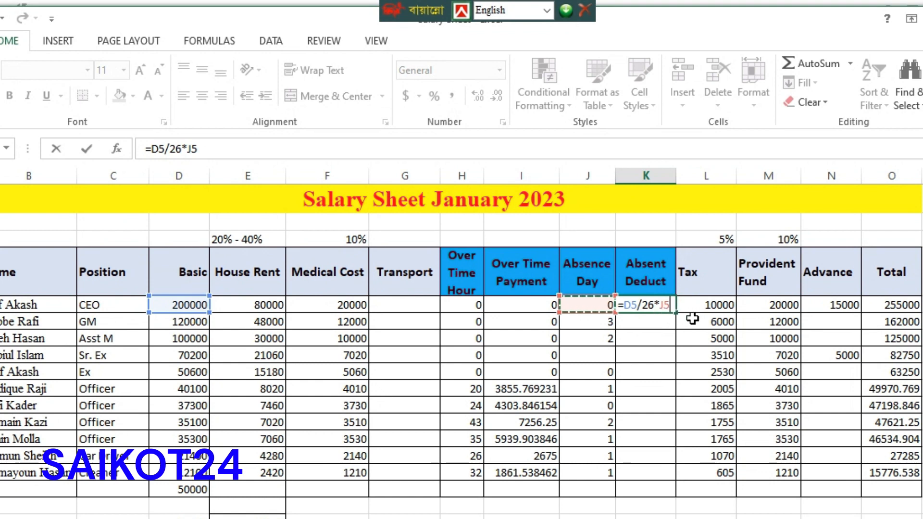
pyautogui.press('Return')
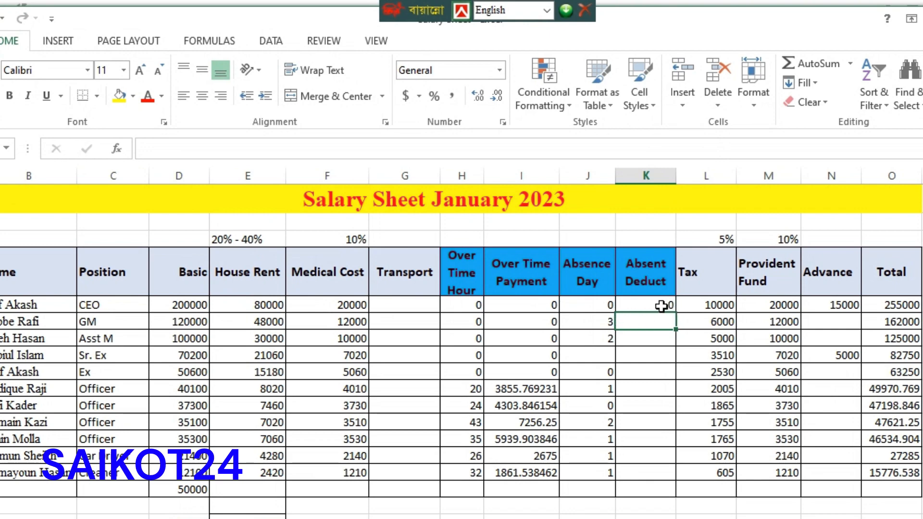
# - Fill the Absent Deduct formula from K5 down through K15
pyautogui.click(657, 309)
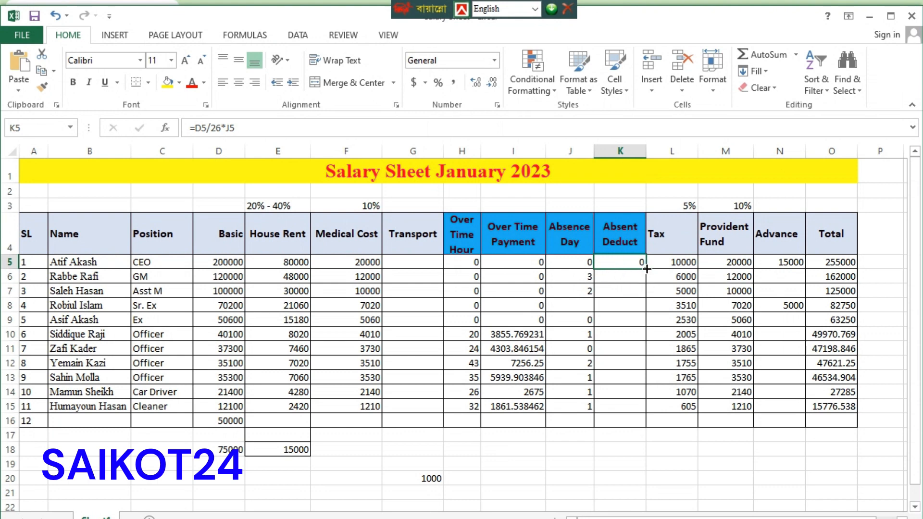
pyautogui.moveTo(645, 271); pyautogui.dragTo(648, 411)
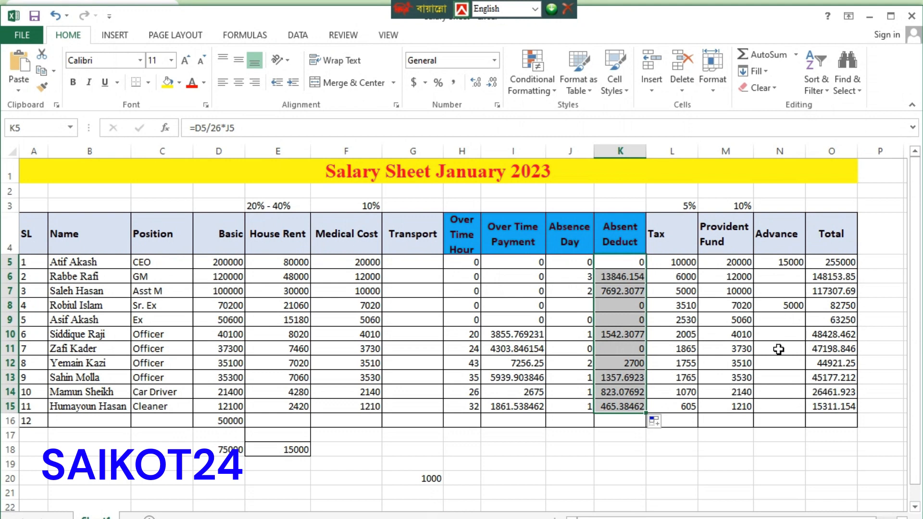
pyautogui.click(778, 351)
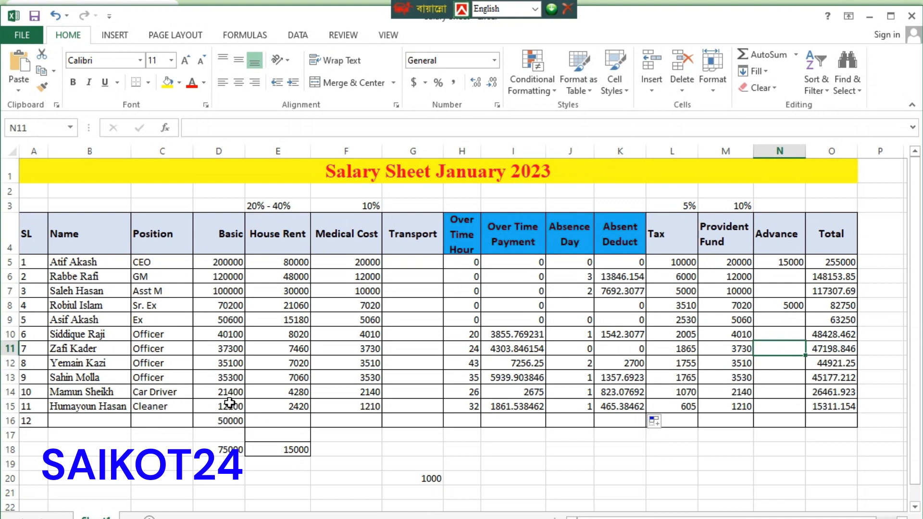
# - Extend the House Rent and Medical Cost formulas from row 15 to row 16
pyautogui.click(284, 407)
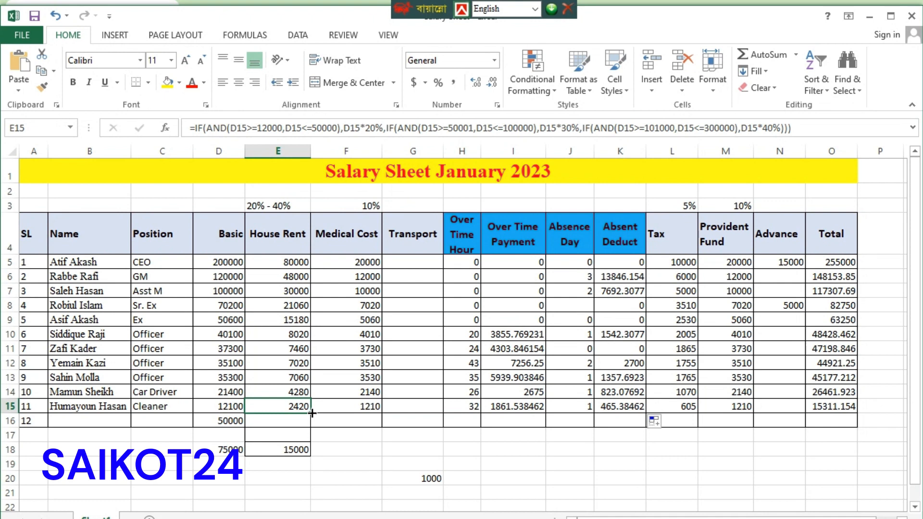
pyautogui.moveTo(311, 414); pyautogui.dragTo(312, 427)
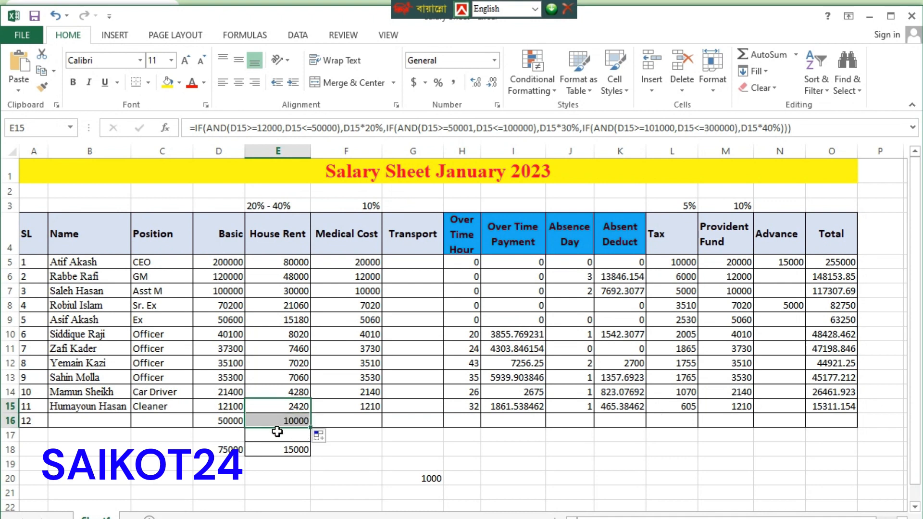
pyautogui.click(367, 405)
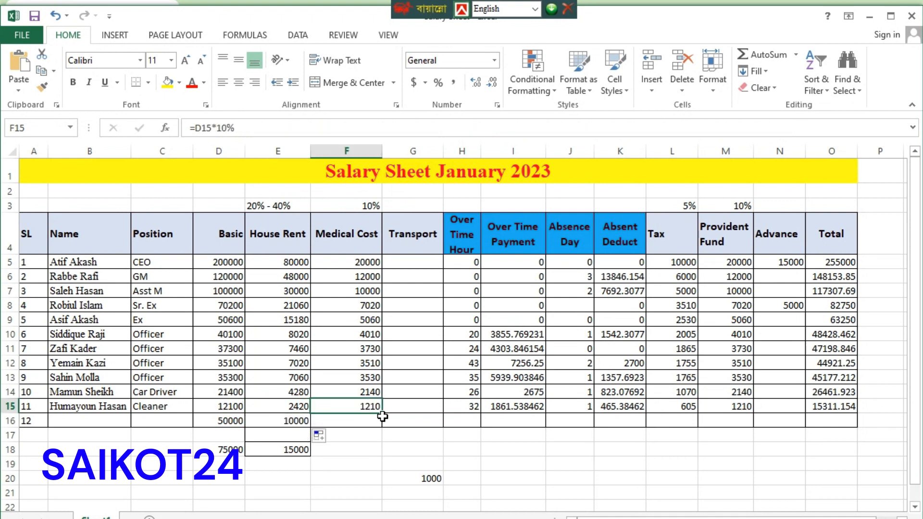
pyautogui.click(383, 419)
pyautogui.click(377, 408)
pyautogui.moveTo(380, 415); pyautogui.dragTo(364, 433)
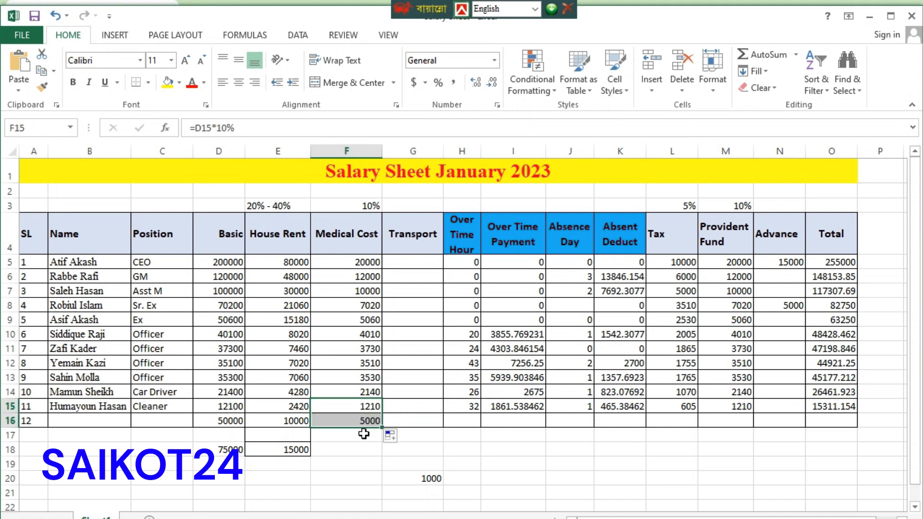
# - Extend the Over Time Payment and Absent Deduct formulas from row 15 to row 16
pyautogui.click(470, 417)
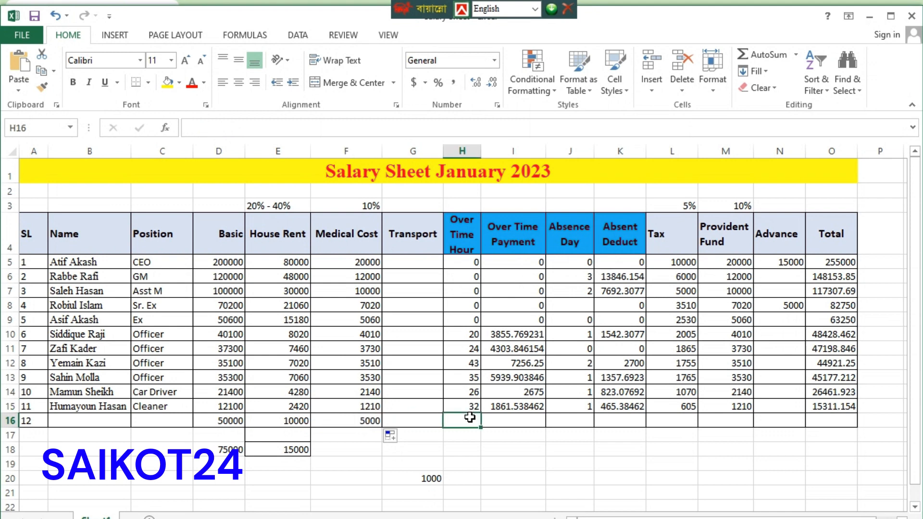
pyautogui.click(526, 407)
pyautogui.moveTo(547, 413); pyautogui.dragTo(546, 426)
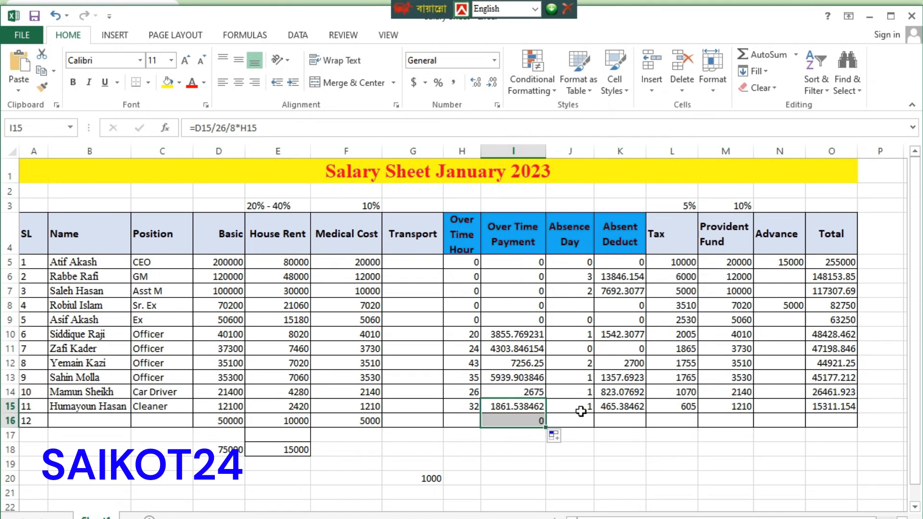
pyautogui.click(622, 406)
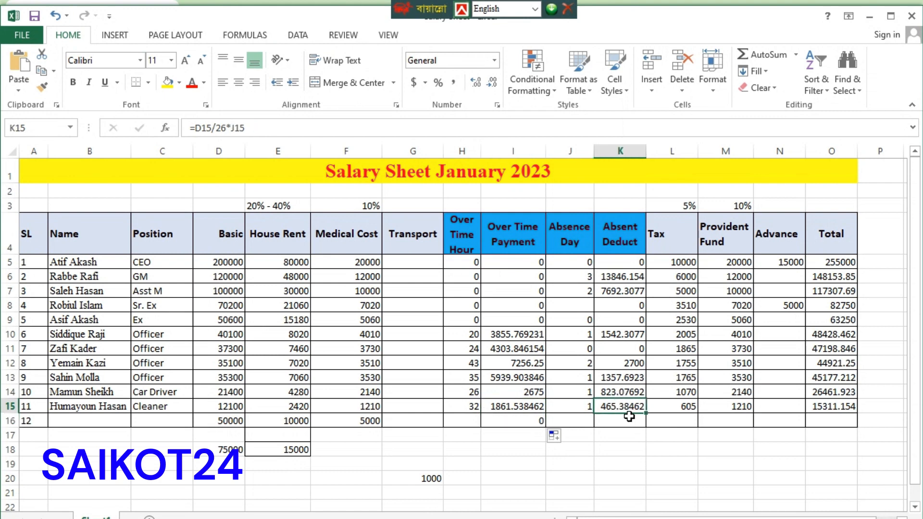
pyautogui.moveTo(645, 422); pyautogui.dragTo(662, 425)
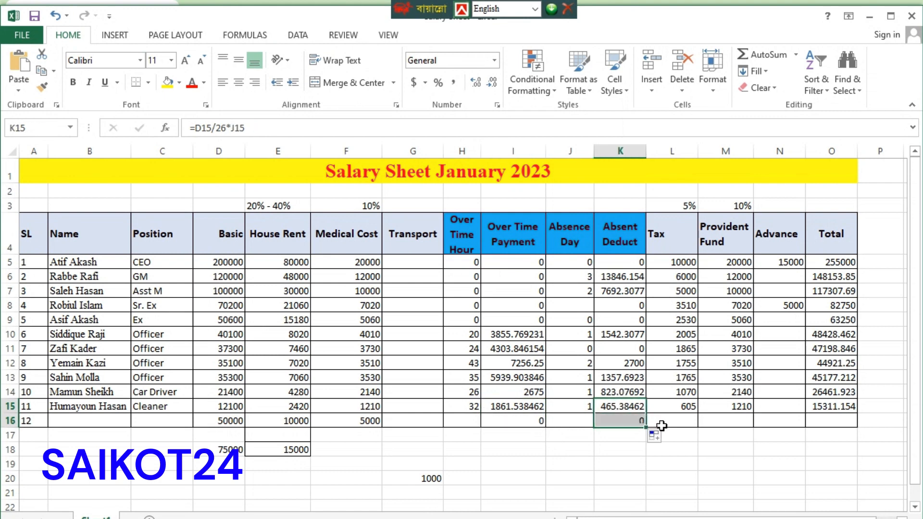
# - Extend the Tax, Provident Fund and Total formulas from row 15 to row 16
pyautogui.click(688, 408)
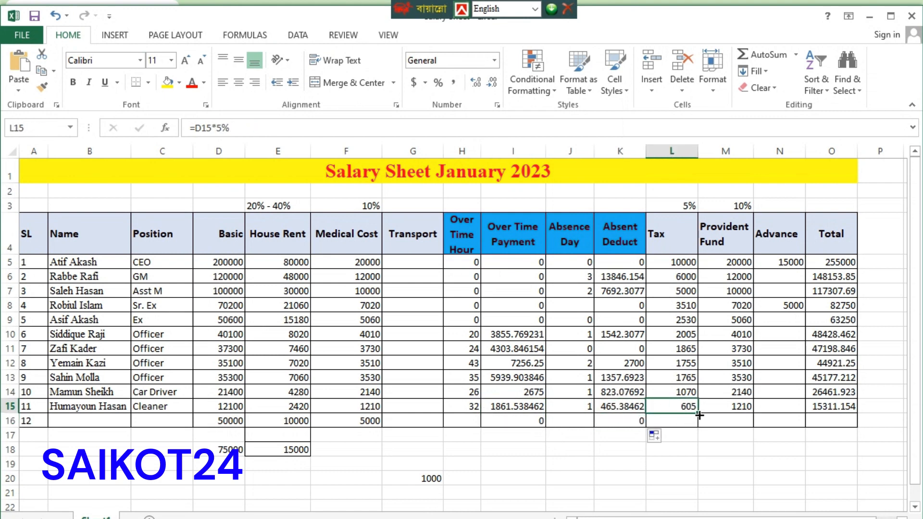
pyautogui.moveTo(699, 421); pyautogui.dragTo(698, 427)
pyautogui.click(733, 408)
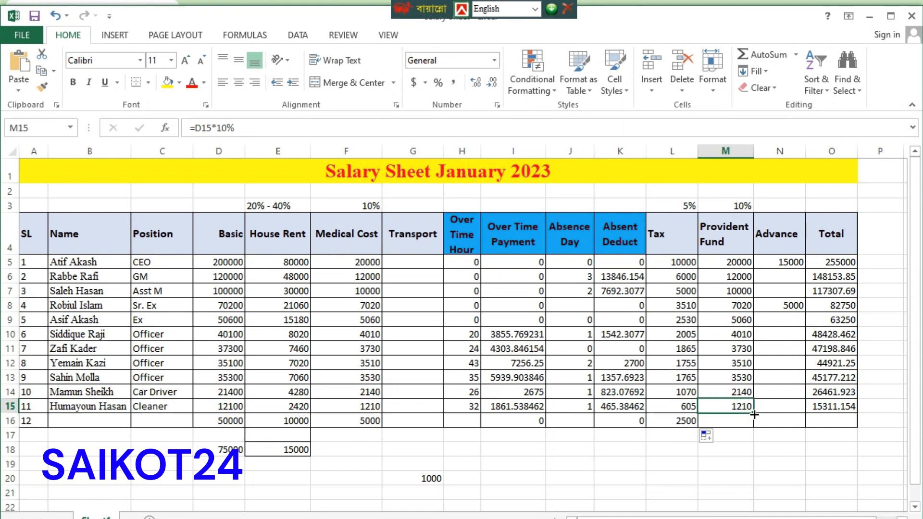
pyautogui.moveTo(754, 419); pyautogui.dragTo(753, 426)
pyautogui.click(826, 411)
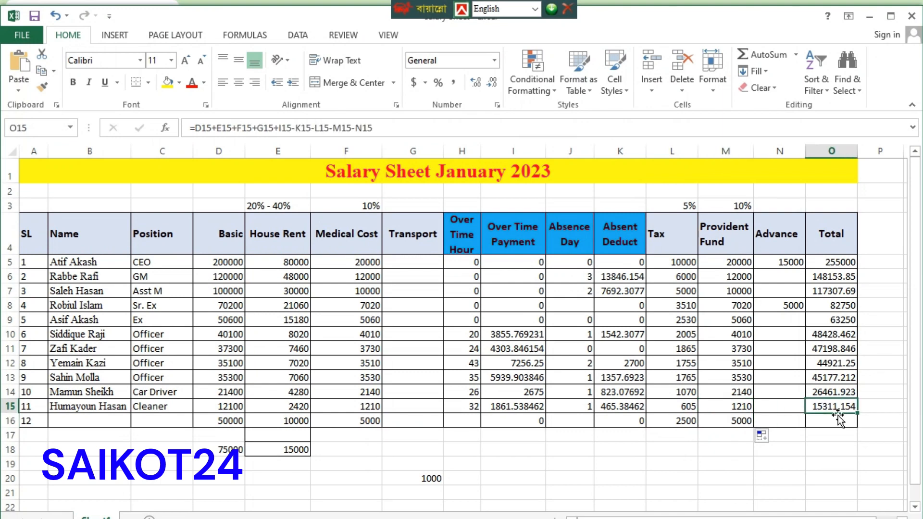
pyautogui.moveTo(859, 416); pyautogui.dragTo(858, 426)
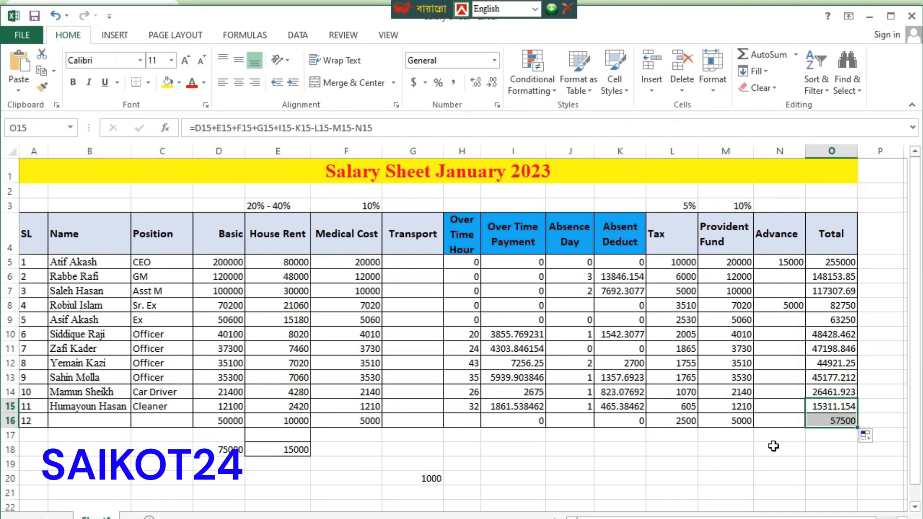
# - Enter an Absence Day value of 0 in J16 for SL 12
pyautogui.click(580, 420)
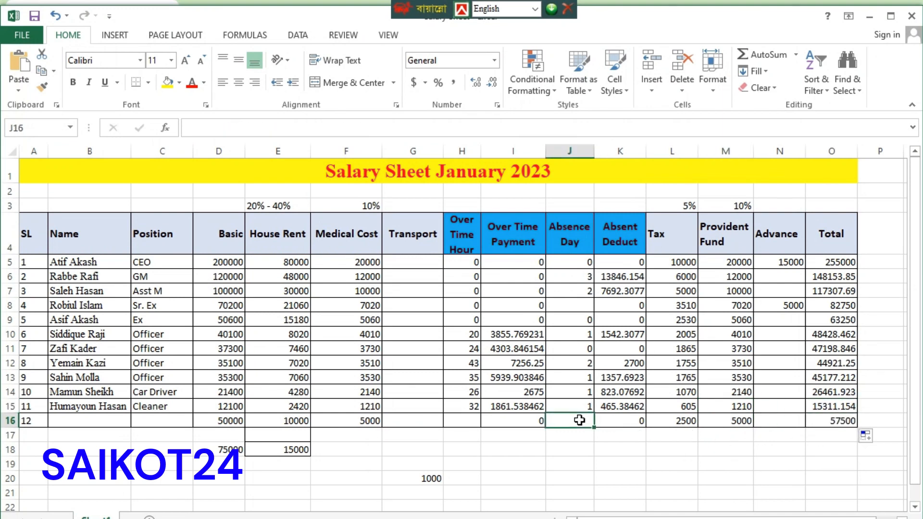
pyautogui.write('0')
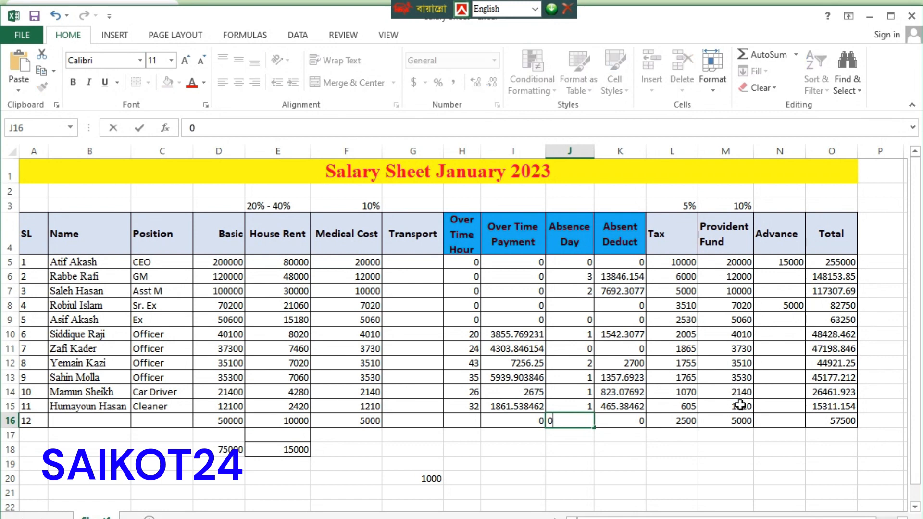
pyautogui.click(768, 393)
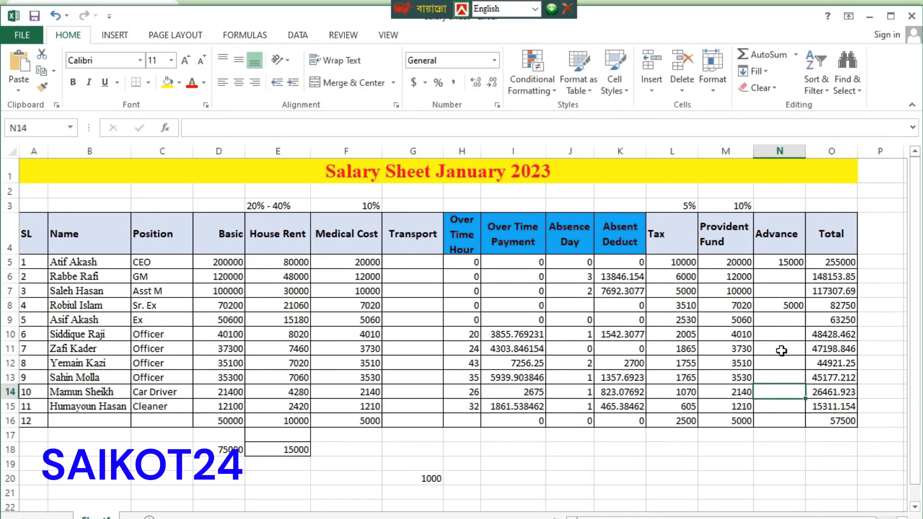